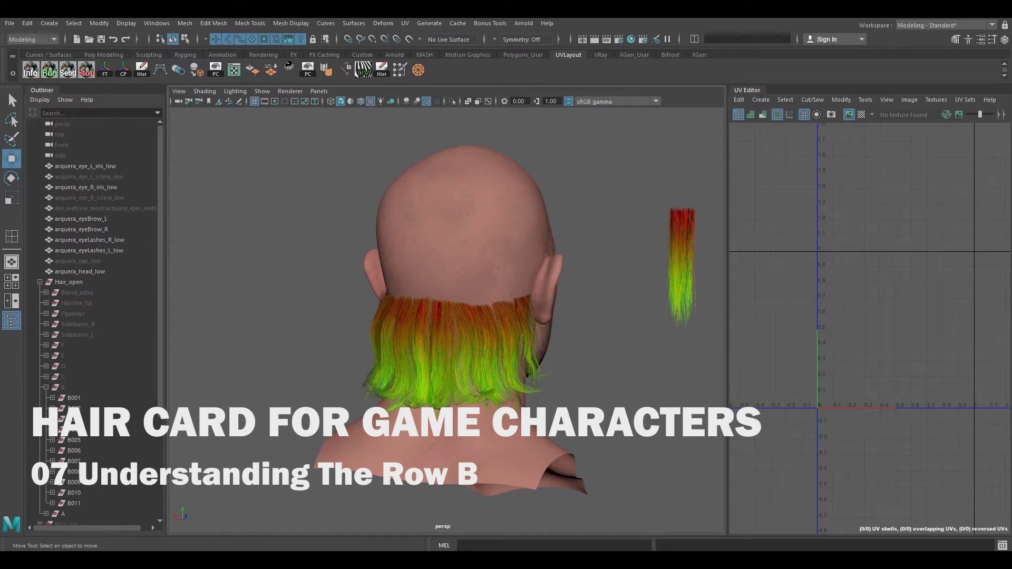
Capture the back of the head with Snipping Tool, sketch the lower row's root line and strands, and erase the sketch
left_click_drag(623, 370, 606, 373, "alt")
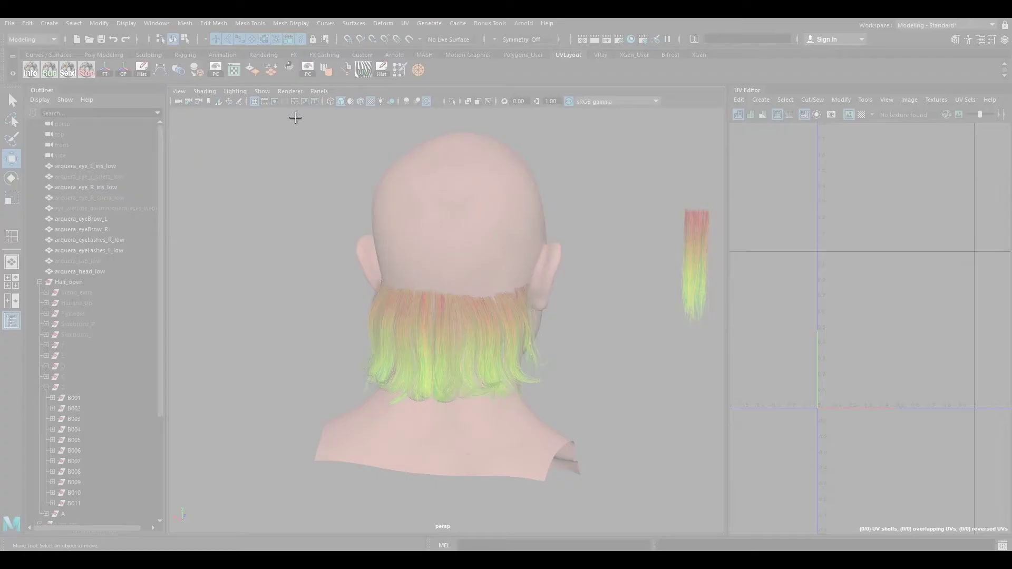
left_click_drag(280, 112, 653, 510)
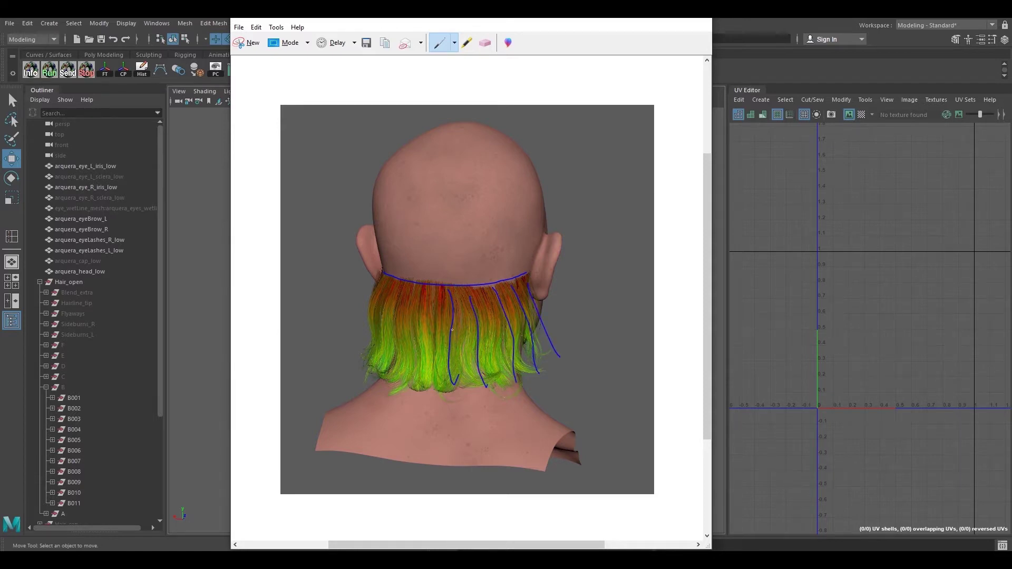
left_click(484, 44)
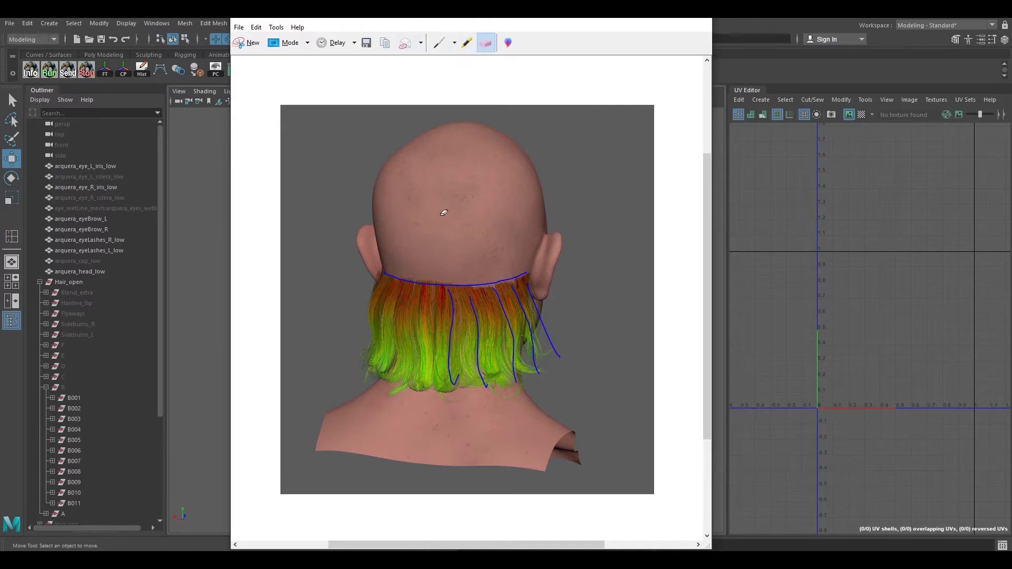
mouse_move(531, 228)
left_mouse_down()
mouse_move(481, 332)
mouse_move(398, 359)
left_mouse_up()
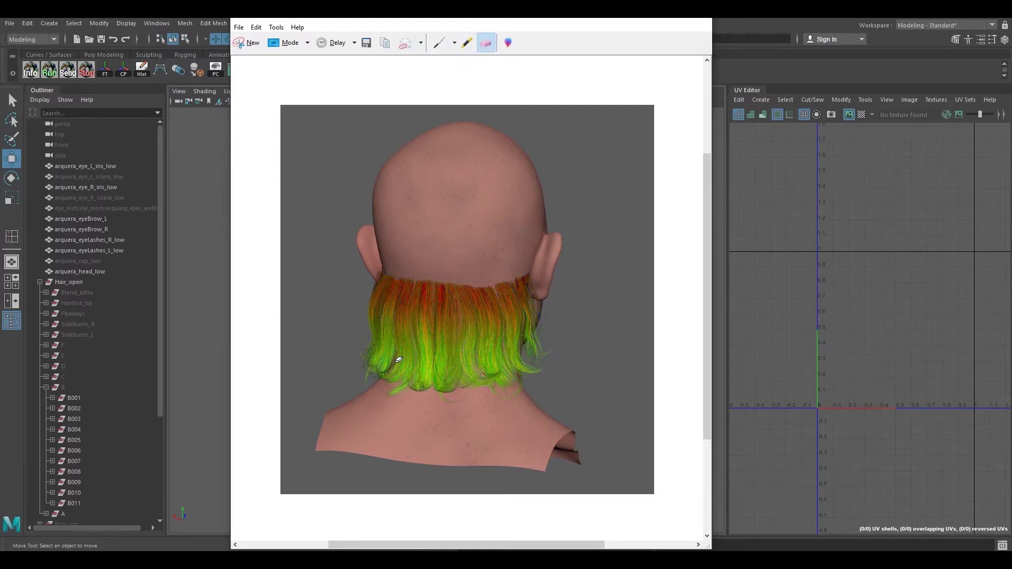
Sketch a higher root line with long strands overlapping the lower row, erase it, and return from the snip to Maya
left_click(439, 43)
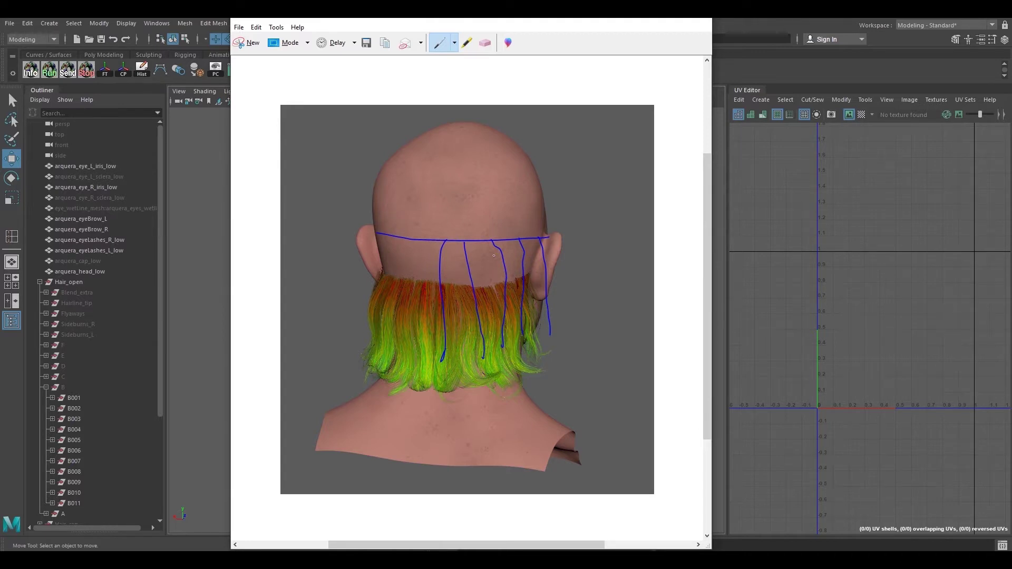
left_click(485, 44)
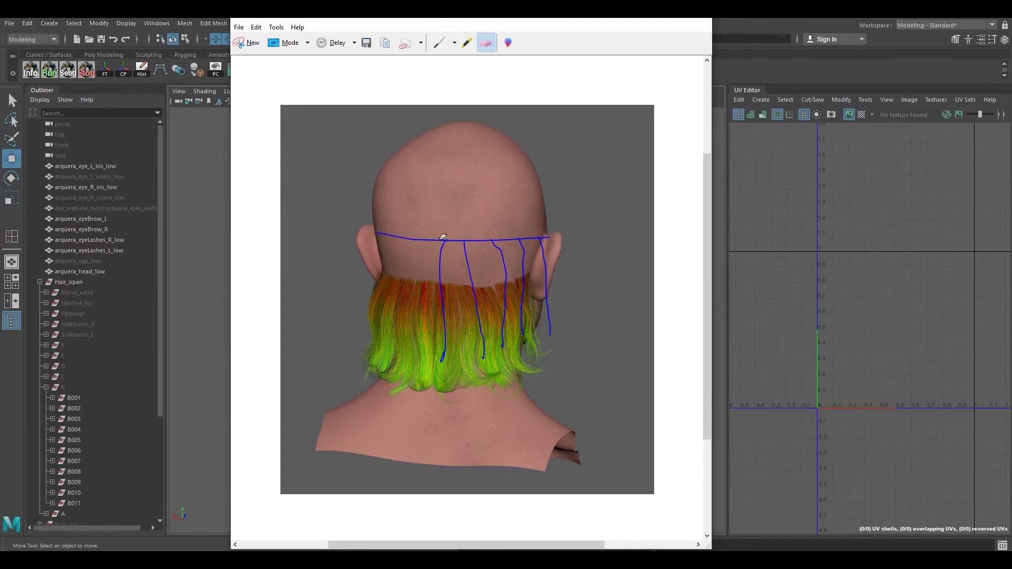
mouse_move(429, 269)
left_mouse_down()
mouse_move(445, 300)
mouse_move(527, 332)
mouse_move(545, 279)
left_mouse_up()
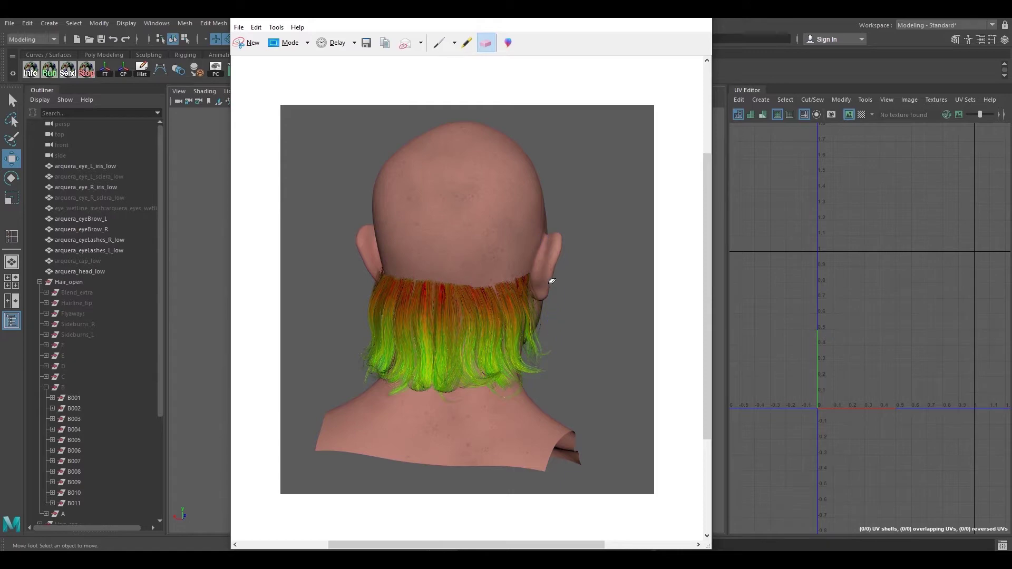
left_click(706, 20)
left_click(521, 290)
Duplicate the sample hair card beside the head and place the copy on the back of the head above the lower row
left_click_drag(583, 346, 609, 325, "alt")
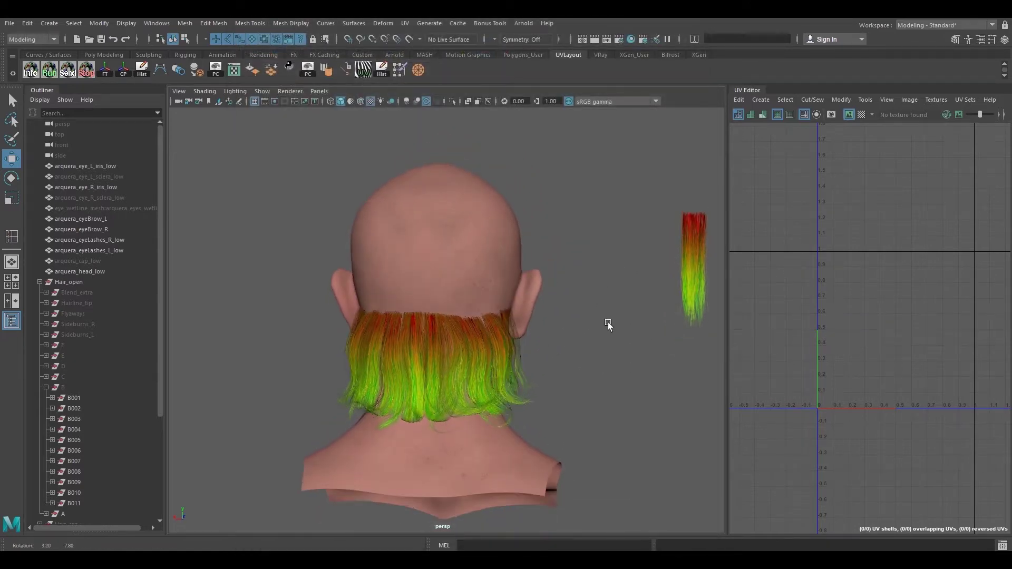
left_click(687, 244)
left_click_drag(687, 244, 482, 335, "alt")
key("f")
right_click_drag(483, 336, 372, 381, "alt")
left_click_drag(389, 338, 410, 334)
key("ctrl+d")
right_click_drag(410, 335, 477, 320, "alt")
left_click_drag(477, 320, 451, 345, "alt")
left_click(420, 308)
right_click_drag(451, 345, 441, 341, "alt")
left_click_drag(385, 312, 419, 318)
key("e")
key("w")
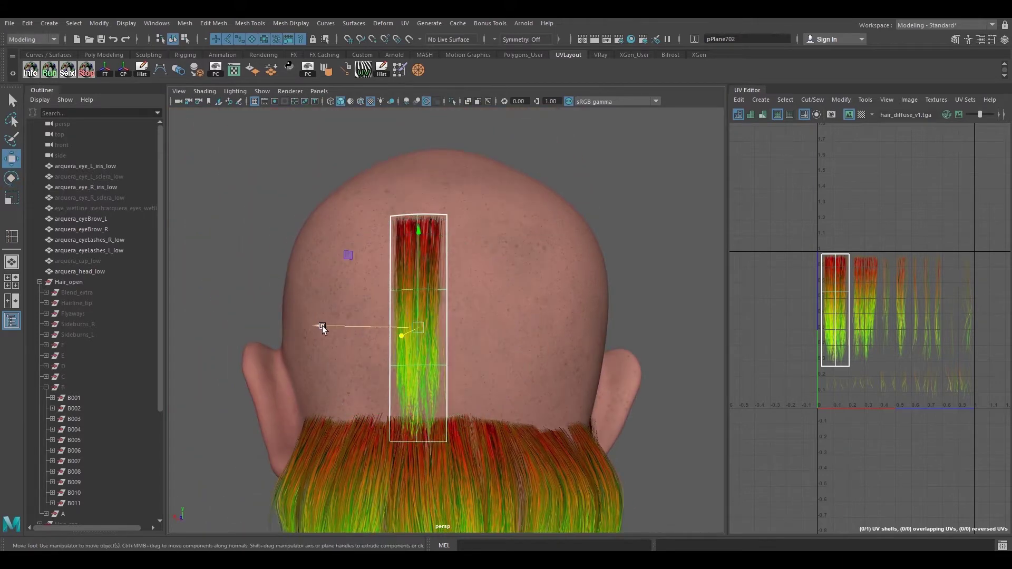
Shift the duplicated hair card sideways and move it off the head to the open space beside it
left_click_drag(321, 325, 350, 329)
middle_click_drag(428, 340, 431, 308, "alt")
left_click_drag(453, 219, 596, 327)
left_click_drag(596, 327, 567, 340, "alt")
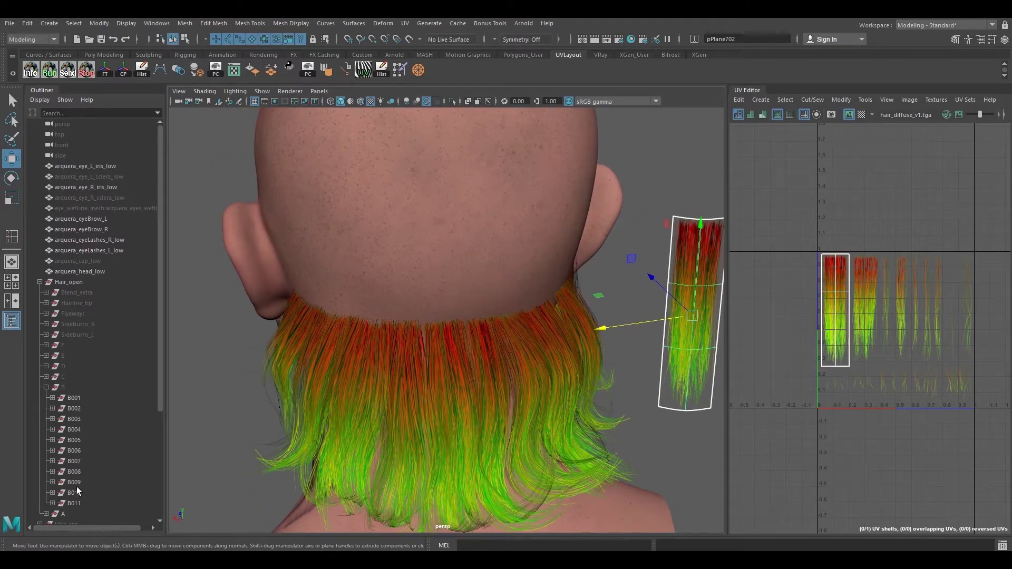
Show the B hair group, examine its cards from behind the head, and hide the group again
left_click(64, 387)
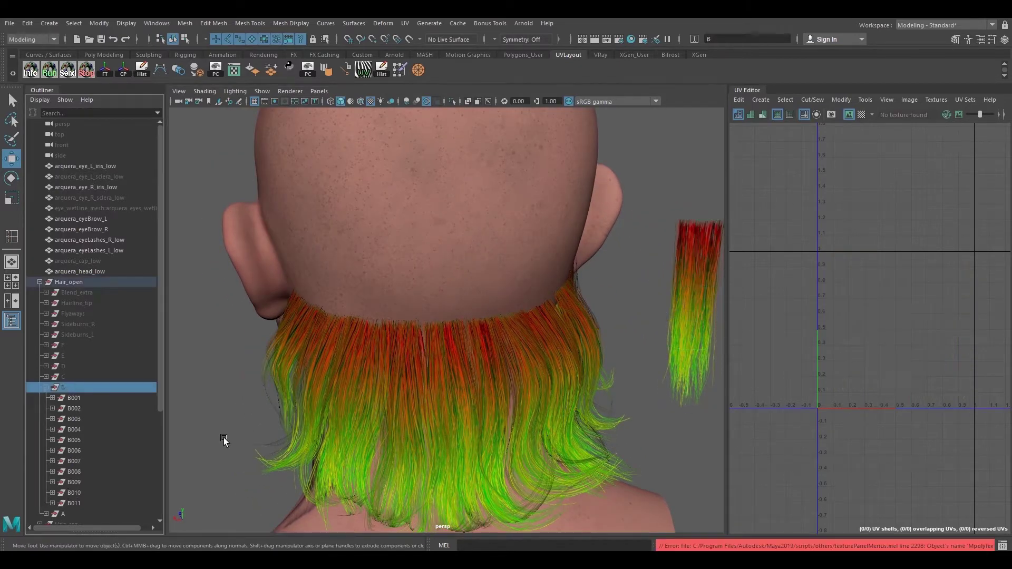
key("f")
left_click_drag(441, 378, 392, 318, "alt")
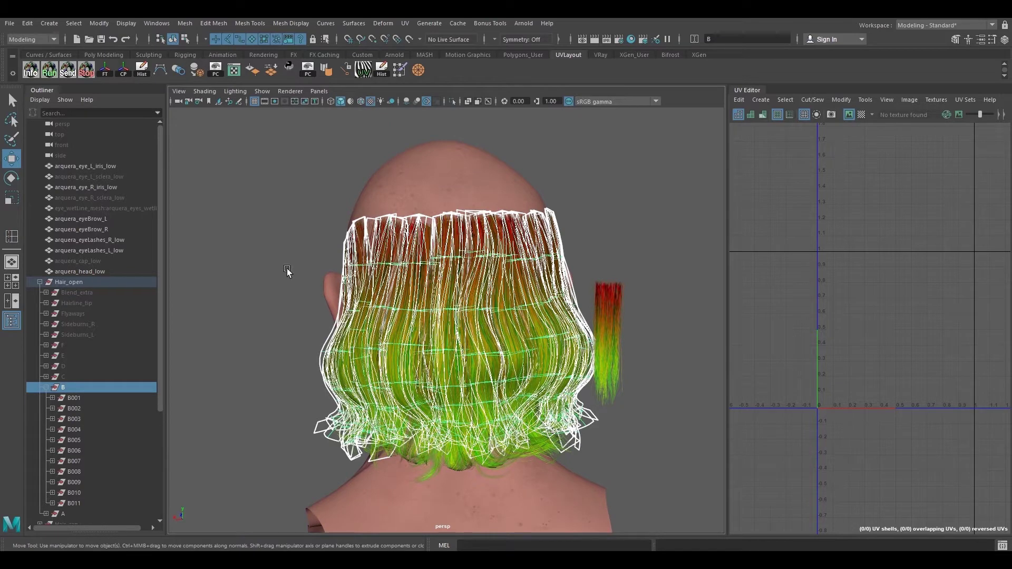
key("ctrl+h")
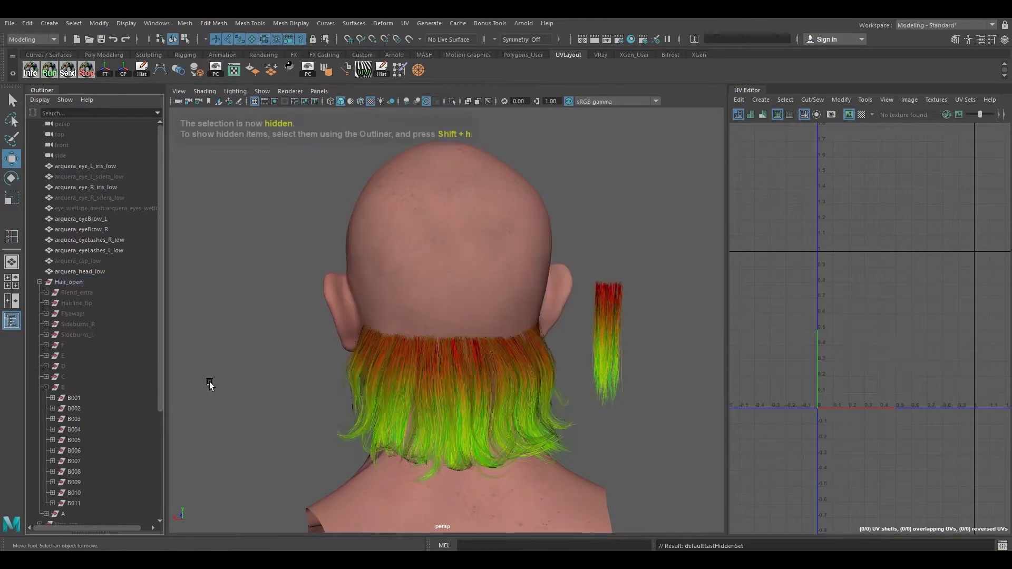
Move the duplicated hair card onto the back of the head and raise it so it overlaps the lower row's roots
left_click(596, 323)
left_click_drag(533, 357, 355, 342)
left_click_drag(441, 255, 445, 195)
middle_click_drag(454, 218, 455, 238, "alt")
key("f")
left_click_drag(311, 255, 365, 272, "alt")
scroll(365, 272, "down", 6)
key("e")
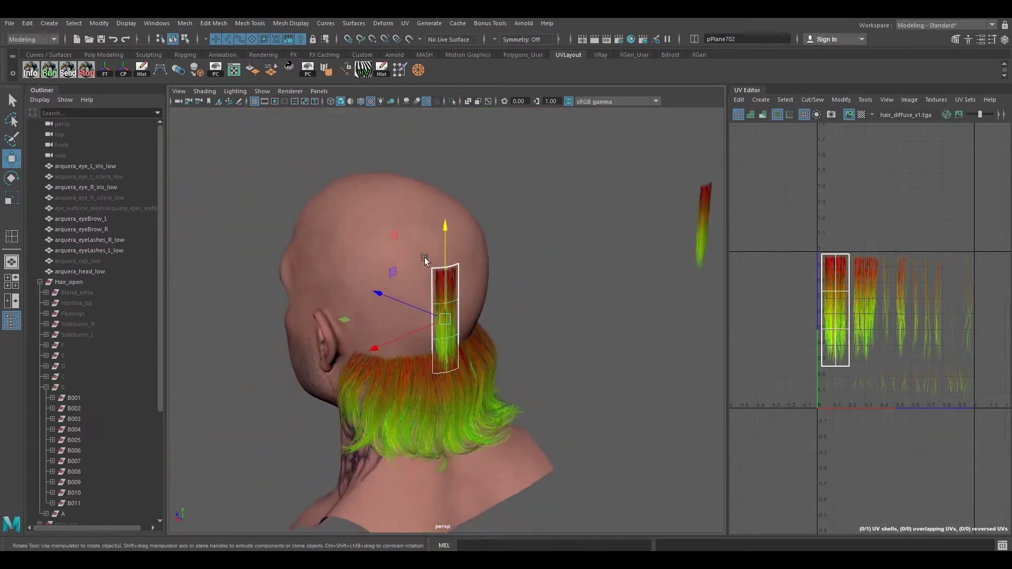
left_click_drag(434, 258, 369, 232, "alt")
key("w")
Select the card's top row of vertices and reposition it so the root edge leans into the scalp
key("F9")
left_click_drag(359, 219, 481, 271)
scroll(452, 259, "up", 7)
middle_click_drag(451, 257, 452, 308, "alt")
left_click_drag(363, 284, 443, 289, "alt")
scroll(442, 291, "up", 1)
key("e")
key("w")
key("e")
left_click_drag(484, 318, 396, 289)
key("w")
middle_click_drag(397, 290, 404, 298, "alt")
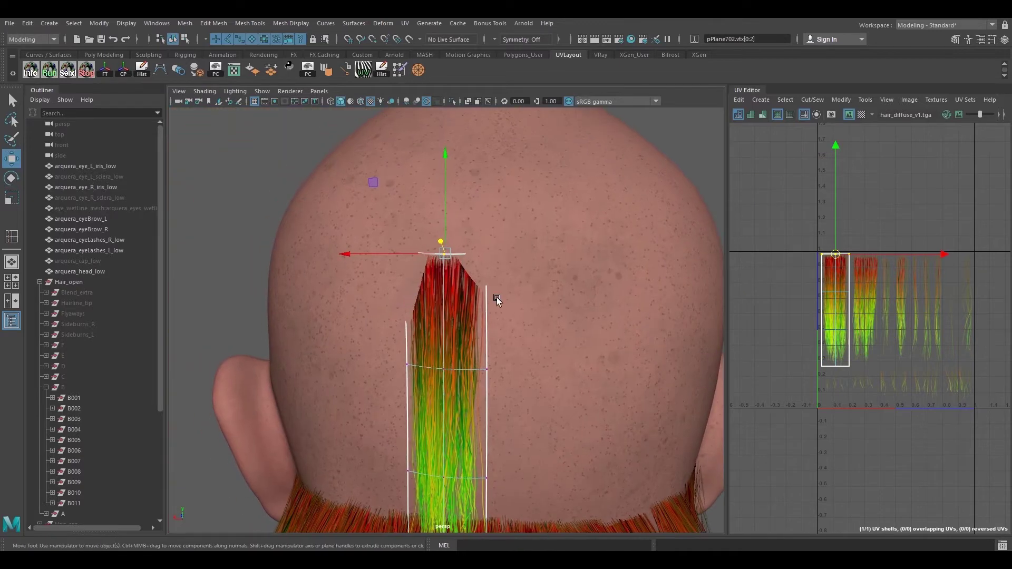
Adjust the middle vertex of the card's top edge to fit the root against the scalp
left_click_drag(502, 297, 453, 232)
left_click(444, 254)
left_click_drag(397, 296, 447, 310, "alt")
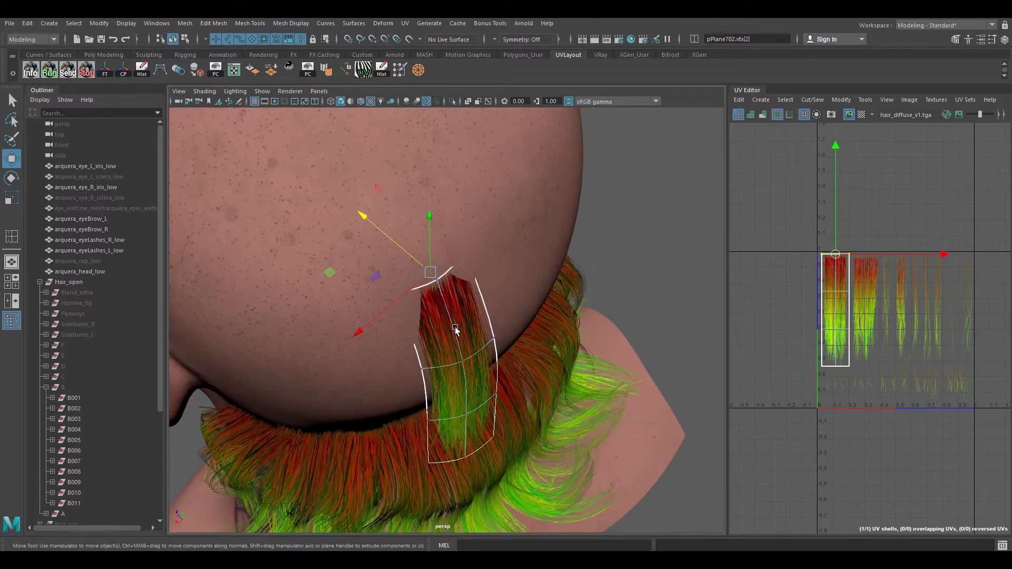
left_click_drag(415, 261, 440, 282)
Reposition the card's inner vertex rows so it follows the curve of the skull down to the lower hair
middle_click_drag(440, 281, 431, 231, "alt")
left_click_drag(339, 277, 532, 374)
middle_click_drag(491, 345, 493, 282, "alt")
left_click_drag(493, 283, 456, 276, "alt")
left_click_drag(417, 319, 430, 227)
left_click_drag(395, 164, 414, 255)
middle_click_drag(415, 255, 419, 223, "alt")
left_click_drag(429, 251, 386, 317, "alt")
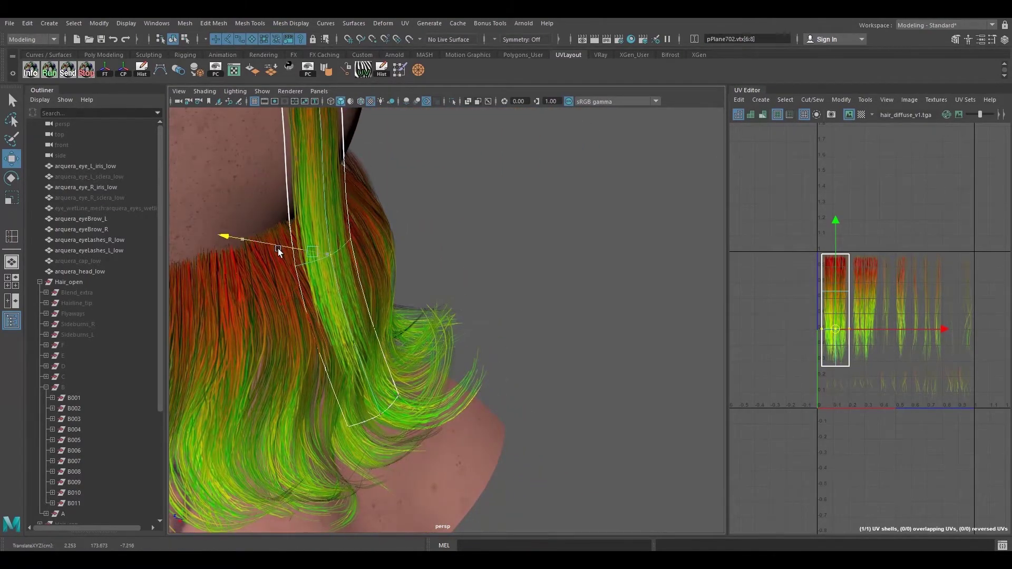
Refine the vertex row at the lower hairline so the card lies just over the lower hair row
left_click_drag(277, 248, 409, 349, "alt")
middle_click_drag(422, 298, 446, 368, "alt")
left_click_drag(447, 368, 474, 367, "alt")
left_click_drag(345, 233, 488, 284)
middle_click_drag(460, 300, 464, 352, "alt")
left_click_drag(464, 351, 459, 320, "alt")
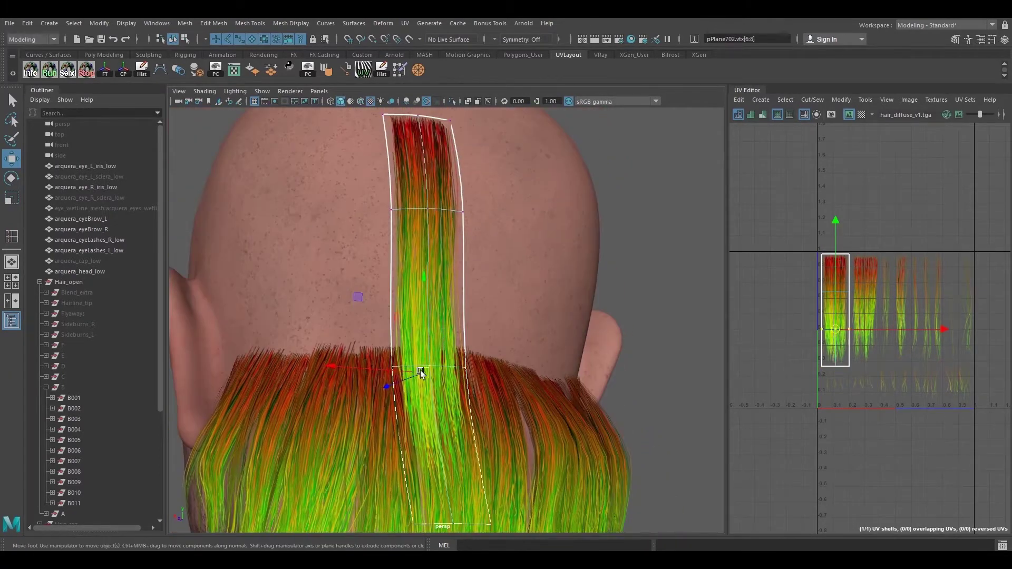
left_click_drag(389, 385, 399, 383)
mouse_move(405, 379)
left_mouse_down("alt")
mouse_move(421, 376)
mouse_move(416, 363)
left_mouse_up("alt")
mouse_move(417, 360)
left_mouse_down("alt")
mouse_move(443, 350)
mouse_move(418, 344)
left_mouse_up("alt")
Insert an edge loop in both the middle and lower spans of the hair card
right_click_drag(439, 222, 464, 207)
left_click_drag(451, 288, 525, 318, "alt")
left_click_drag(318, 217, 394, 228, "alt")
right_click_drag(344, 176, 286, 204, "shift")
left_click_drag(286, 204, 411, 285, "alt")
middle_click_drag(396, 139, 422, 269, "alt")
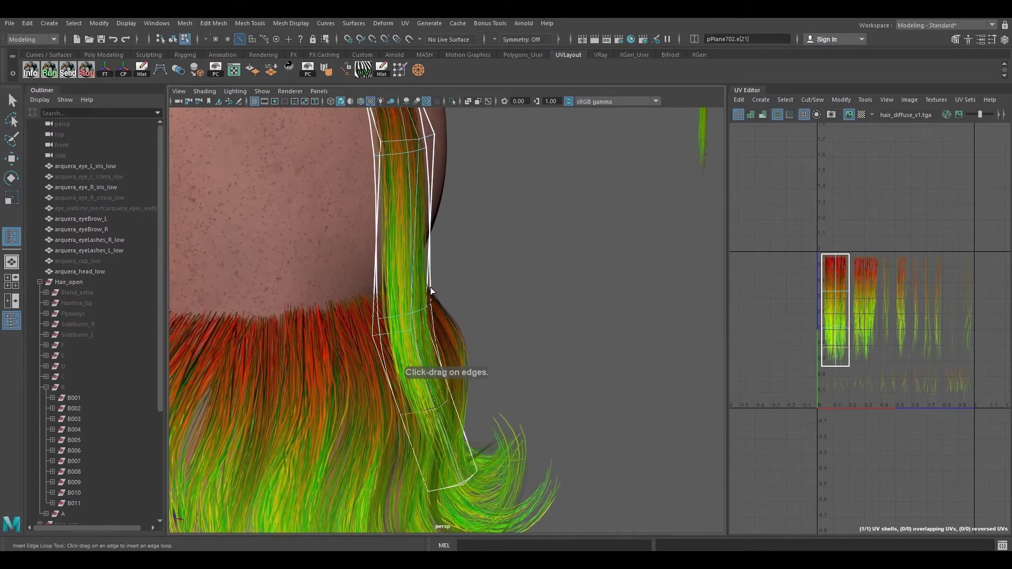
left_click(413, 228)
middle_click_drag(424, 149, 448, 253, "alt")
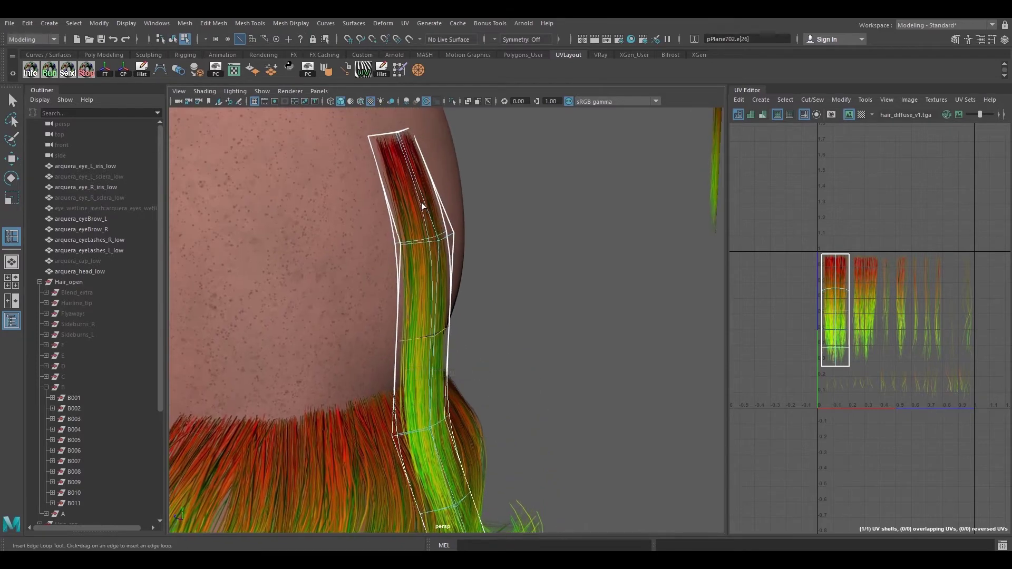
left_click(422, 195)
middle_click_drag(470, 474, 458, 312, "alt")
left_click_drag(459, 312, 359, 220, "alt")
key("w")
Switch to vertex editing and adjust the new middle row to smooth the card along the skull
right_click_drag(390, 197, 369, 211)
left_click_drag(368, 211, 406, 289, "alt")
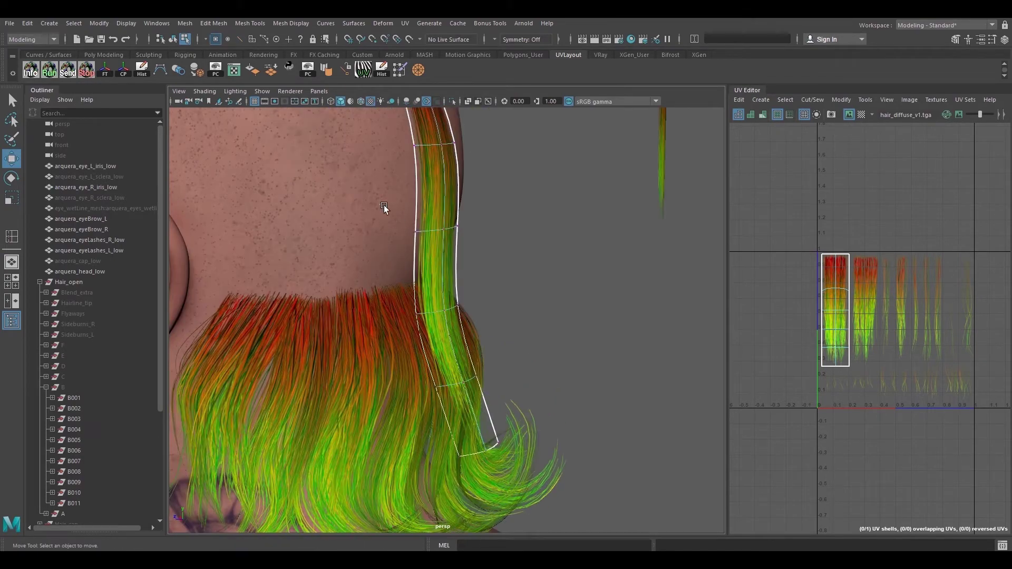
left_click_drag(406, 215, 475, 250)
left_click_drag(477, 263, 444, 228, "alt")
left_click_drag(443, 232, 398, 274, "alt")
left_click_drag(448, 316, 412, 299, "alt")
Adjust the new lower vertex row and the bottom row so the card's end follows the flow of the lower hair
left_click_drag(458, 369, 576, 356)
left_click_drag(388, 286, 447, 344, "alt")
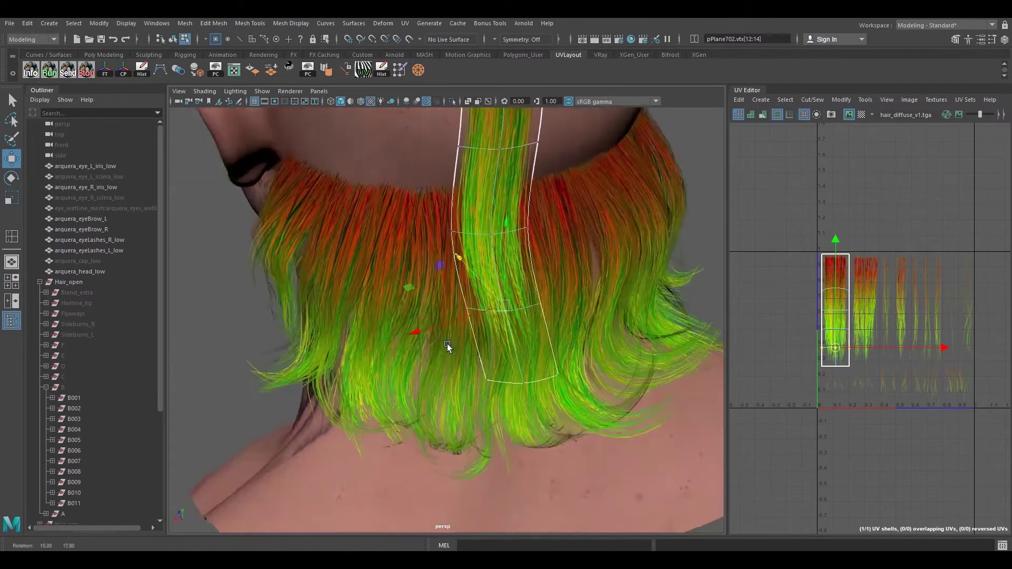
left_click_drag(476, 312, 471, 319)
middle_click_drag(533, 362, 479, 324, "alt")
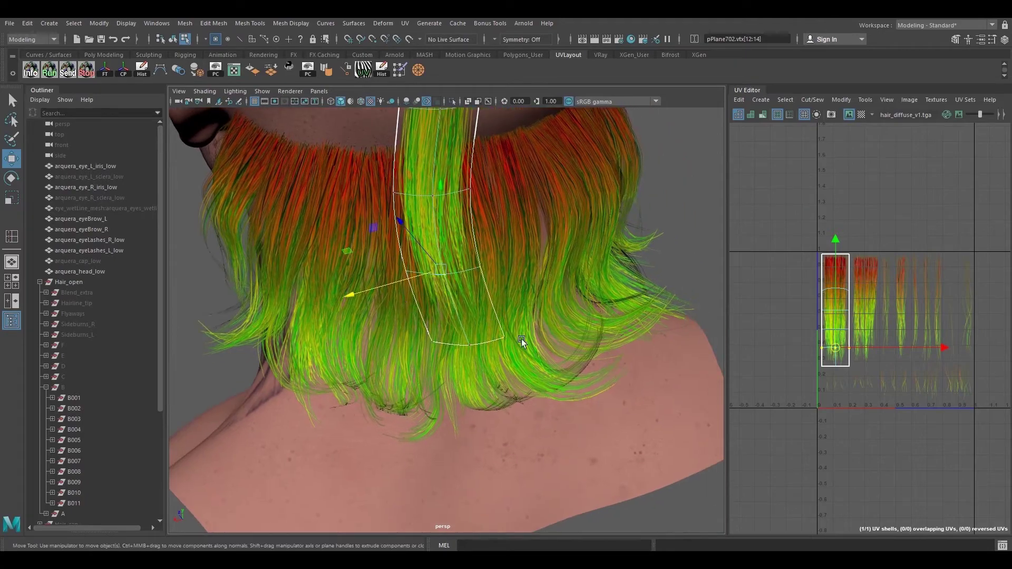
left_click_drag(555, 321, 446, 385)
left_click_drag(406, 311, 387, 300, "alt")
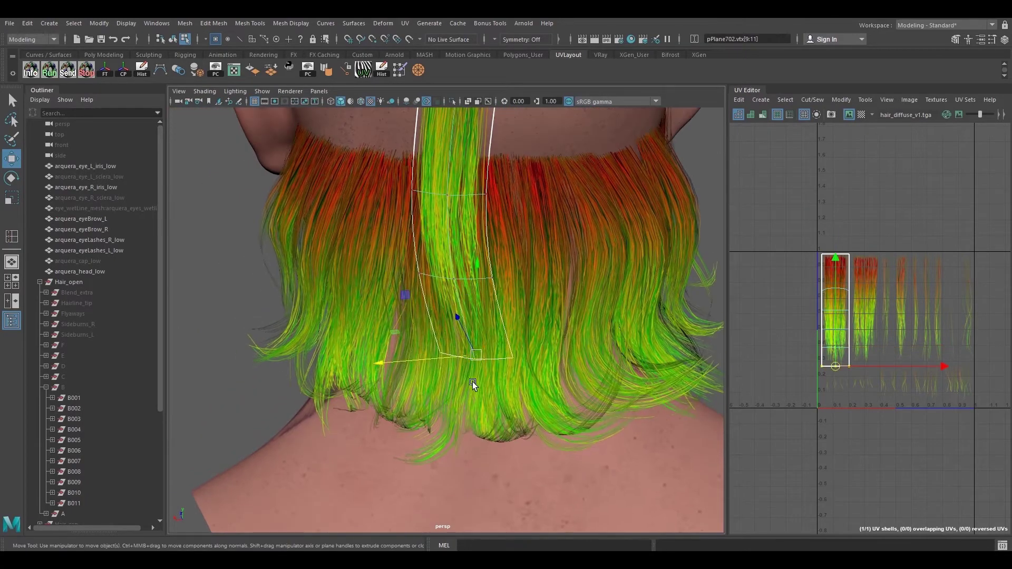
left_click_drag(448, 382, 478, 355, "alt")
mouse_move(478, 357)
left_mouse_down("alt")
mouse_move(381, 363)
mouse_move(511, 366)
mouse_move(468, 350)
left_mouse_up("alt")
Fine-tune the vertex rows near the lower hairline to even out the card's bend from behind
left_click_drag(373, 263, 553, 316)
left_click_drag(553, 316, 473, 313, "alt")
left_click_drag(482, 293, 487, 297)
middle_click_drag(509, 250, 518, 350, "alt")
left_click_drag(442, 266, 538, 321)
middle_click_drag(538, 325, 540, 340, "alt")
left_click_drag(516, 322, 527, 319)
middle_click_drag(528, 361, 528, 320, "alt")
left_click_drag(528, 320, 527, 308, "alt")
Reposition the card's lowest vertices so its end flares away from the neck
left_click_drag(368, 398, 452, 442)
middle_click_drag(452, 444, 452, 397, "alt")
left_click_drag(434, 372, 543, 409)
left_click_drag(437, 402, 456, 371, "alt")
left_click_drag(454, 371, 437, 394, "alt")
Insert two more edge loops in the card's lower part, one below the hairline and one above the tip
right_click_drag(391, 236, 354, 210)
left_click(400, 213)
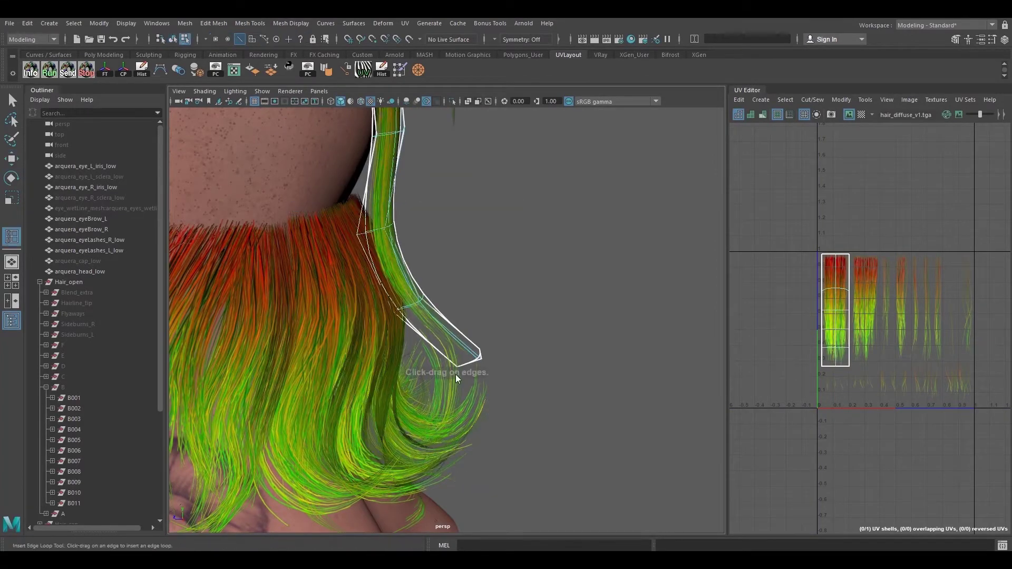
left_click(444, 327)
key("w")
left_click_drag(465, 317, 403, 310, "alt")
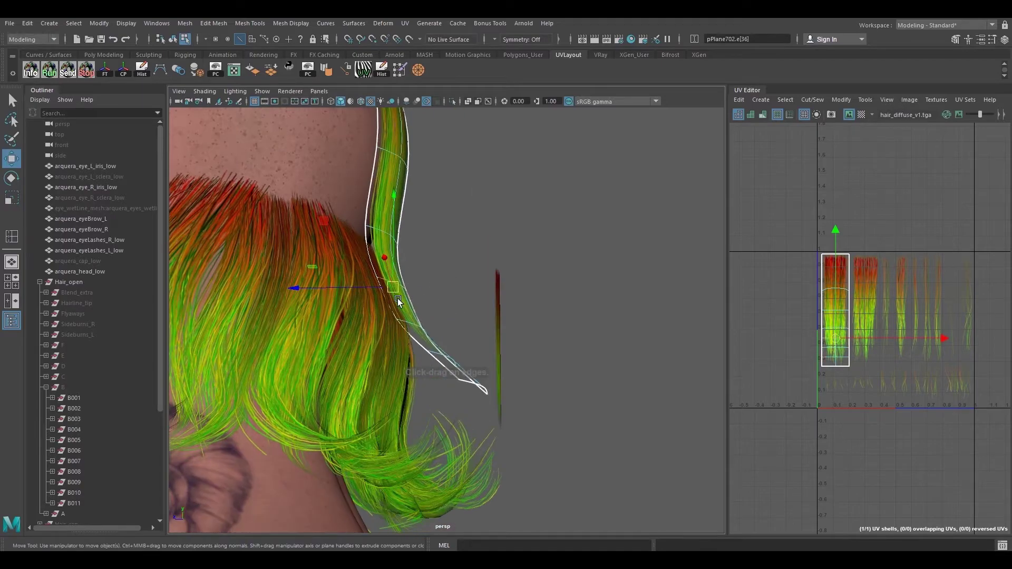
Return to vertex editing and move the card's lower rows to follow the outward curve of the hair below
right_click_drag(407, 274, 382, 275)
left_click_drag(403, 284, 380, 287, "alt")
middle_click_drag(380, 288, 379, 330, "alt")
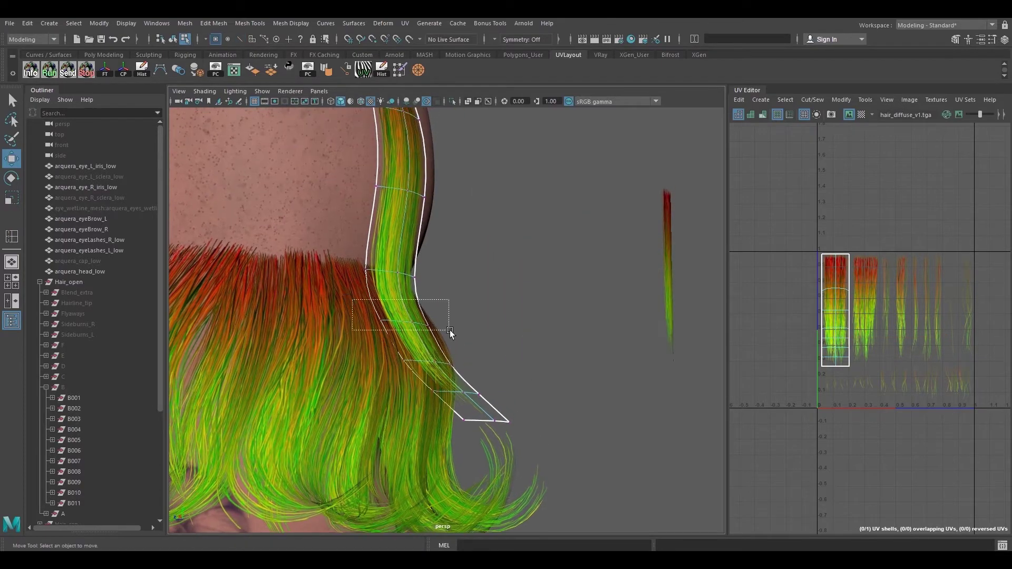
left_click_drag(456, 332, 457, 333)
left_click_drag(394, 338, 554, 443)
left_click_drag(555, 443, 500, 310, "alt")
left_click_drag(387, 340, 492, 350, "alt")
left_click_drag(467, 335, 511, 385)
Select the vertices around the card's lower bend and move them downward to lengthen the curve
left_click_drag(501, 338, 410, 261)
key("e")
left_click_drag(437, 331, 462, 383, "alt")
key("w")
left_click_drag(435, 289, 441, 330)
left_click_drag(440, 350, 384, 324, "alt")
Refine the lower vertex rows from the side and back so the card clears the hair beneath
left_click_drag(518, 319, 382, 288)
mouse_move(440, 346)
left_mouse_down("alt")
mouse_move(448, 315)
mouse_move(460, 337)
mouse_move(449, 340)
left_mouse_up("alt")
left_click_drag(460, 344, 505, 354, "alt")
left_click_drag(465, 273, 532, 353)
left_click_drag(532, 358, 420, 352, "alt")
key("e")
key("w")
Shift the vertex row two above the tip sideways toward the middle of the neck to align the card's lower bend
left_click_drag(398, 307, 484, 341)
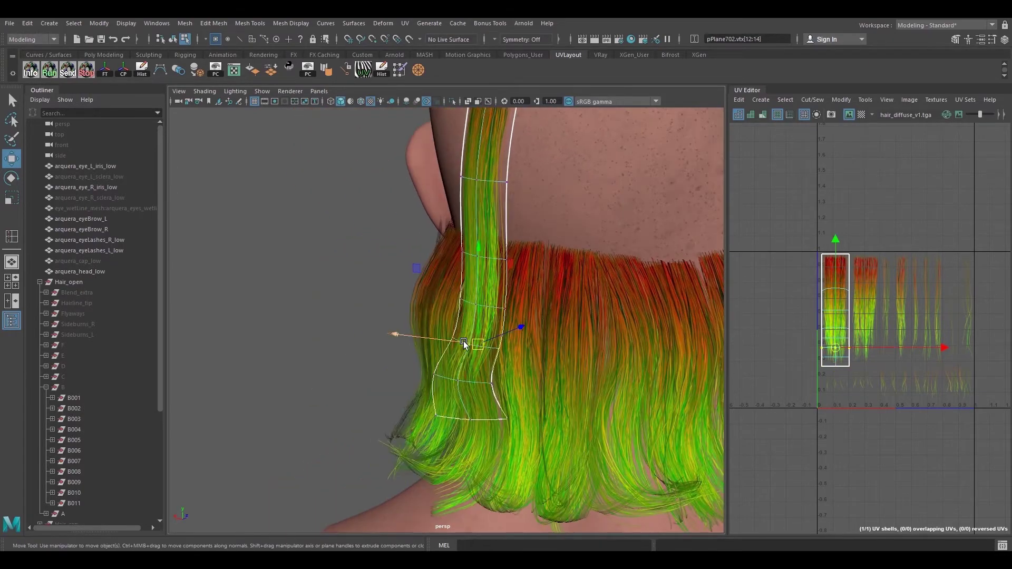
left_click_drag(465, 343, 504, 326)
mouse_move(509, 327)
left_mouse_down("alt")
mouse_move(519, 349)
mouse_move(464, 336)
mouse_move(496, 327)
left_mouse_up("alt")
middle_click_drag(497, 328, 501, 341, "alt")
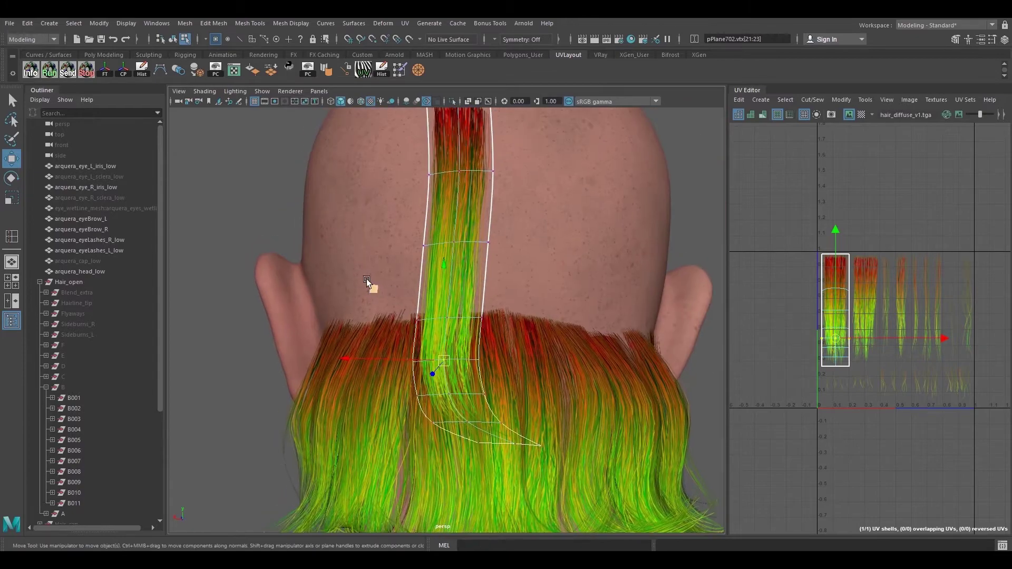
Reselect and adjust the vertex row at the lower hairline, then fit the card's bottom row to the curl
left_click_drag(373, 289, 512, 335)
key("ctrl+z")
left_click_drag(354, 298, 552, 339)
left_click_drag(428, 345, 521, 361, "alt")
left_click_drag(520, 360, 487, 364, "alt")
left_click_drag(487, 364, 519, 404, "alt")
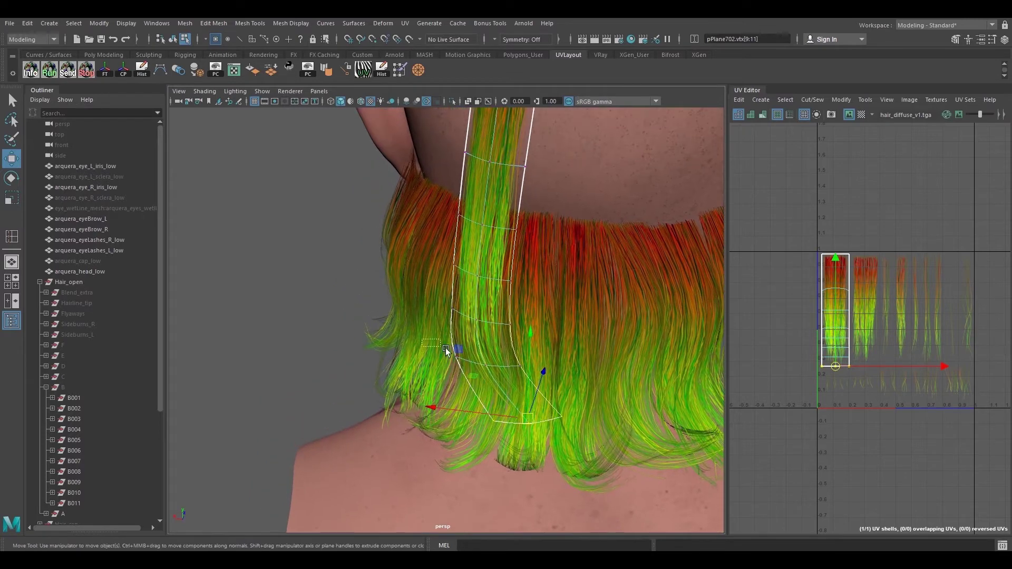
Select the vertex row just above the card's tip and adjust its angle and position to follow the lower bend
left_click_drag(472, 358, 566, 412)
key("e")
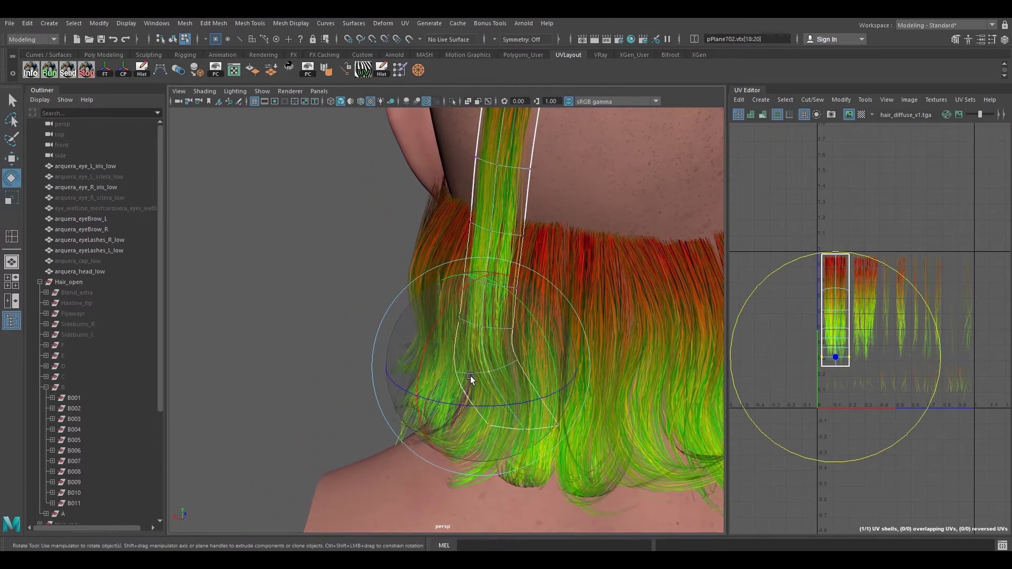
key("w")
left_click_drag(449, 340, 464, 358, "alt")
left_click_drag(444, 323, 457, 339)
key("e")
key("w")
left_click_drag(398, 274, 559, 311)
mouse_move(477, 308)
left_mouse_down("alt")
mouse_move(472, 316)
mouse_move(462, 302)
left_mouse_up("alt")
middle_click_drag(466, 283, 473, 307, "alt")
left_click_drag(432, 262, 527, 286)
left_click_drag(519, 285, 517, 289, "alt")
left_click(494, 284)
key("ctrl+z")
key("ctrl+z")
key("ctrl+z")
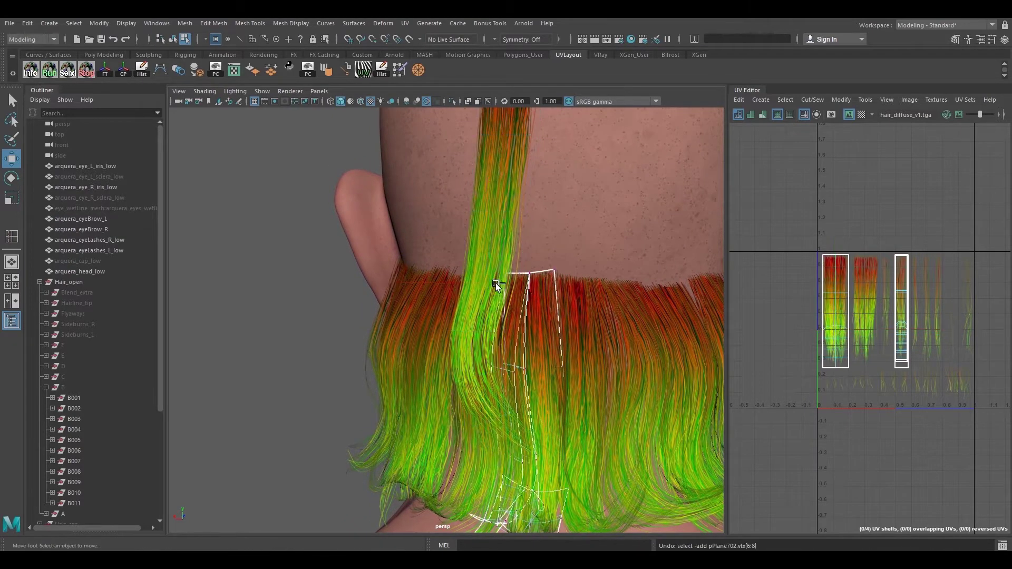
Reselect the card's lower vertex rows and adjust them from the side so the card sits closer to the hair beneath
left_click_drag(491, 279, 468, 356, "alt")
middle_click_drag(484, 335, 509, 368, "alt")
left_click_drag(420, 319, 521, 352)
left_click_drag(521, 352, 481, 340, "alt")
middle_click_drag(501, 299, 512, 334, "alt")
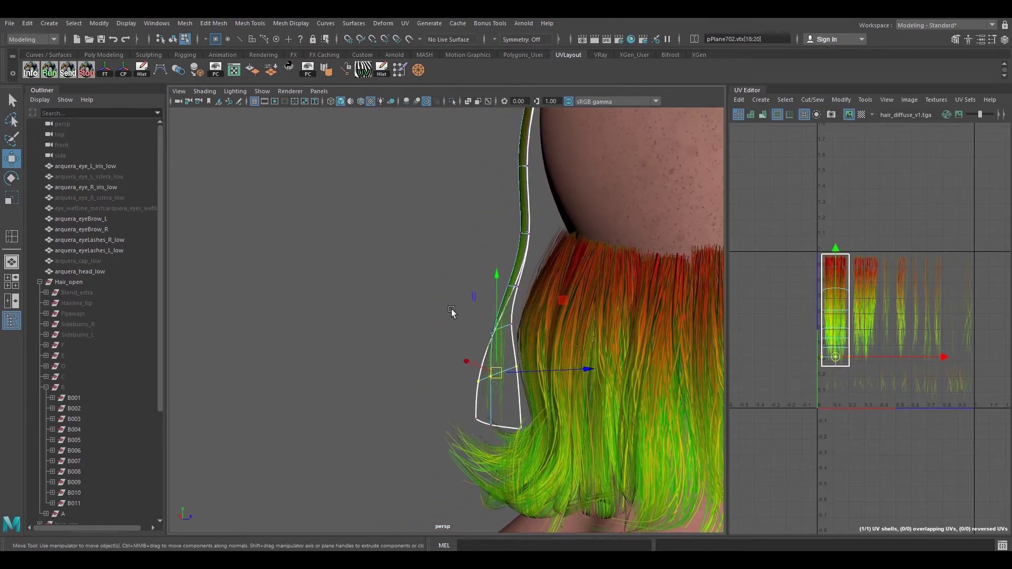
left_click_drag(452, 311, 502, 331)
middle_click_drag(500, 364, 490, 313, "alt")
mouse_move(490, 313)
left_mouse_down("alt")
mouse_move(512, 319)
mouse_move(497, 326)
left_mouse_up("alt")
Rotate the vertex row above the tip and shift it sideways so the card's end sweeps toward the middle of the neck
left_click_drag(430, 345, 480, 381)
key("e")
left_click_drag(565, 294, 555, 278)
key("w")
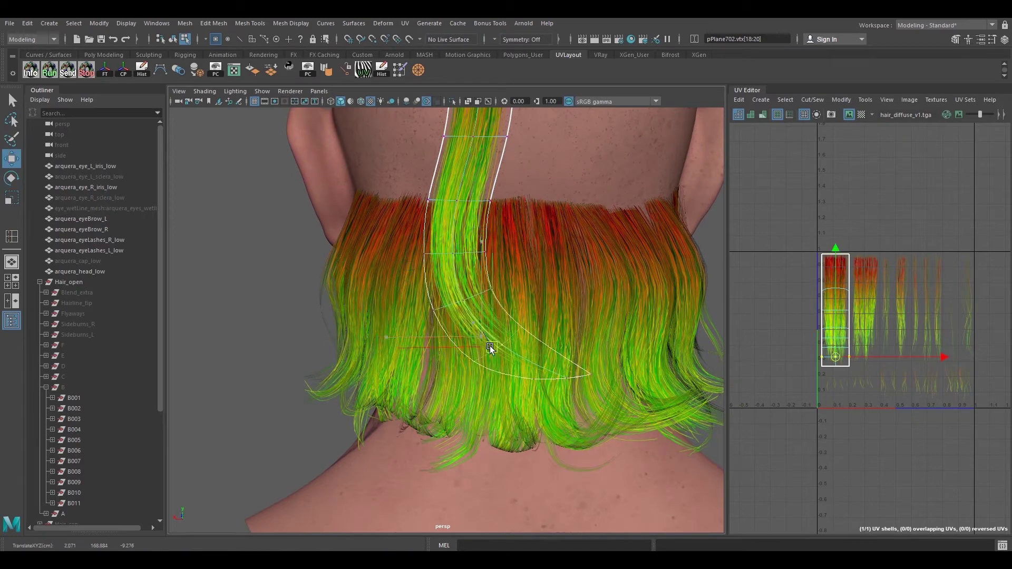
left_click_drag(548, 337, 445, 314, "alt")
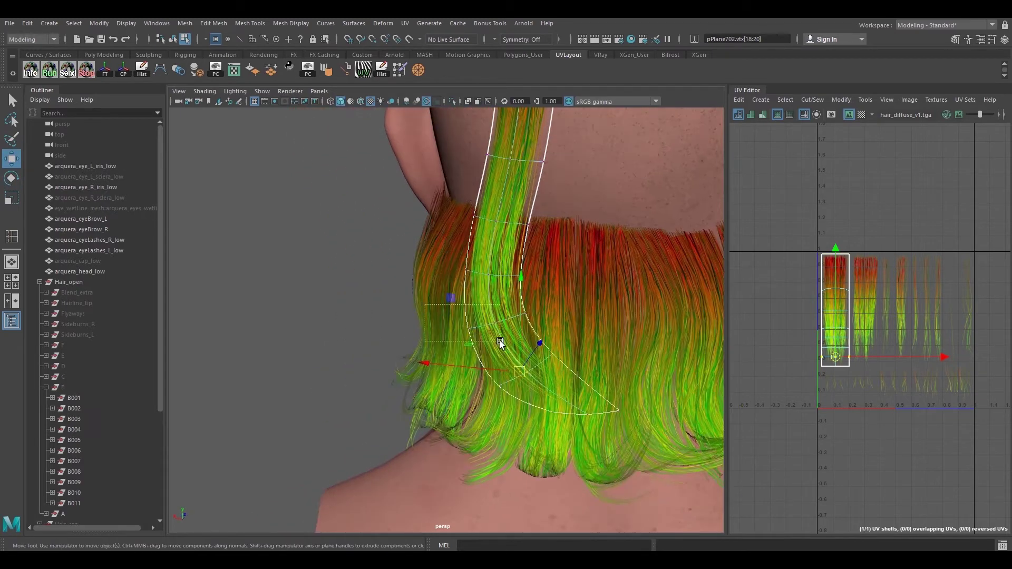
Reselect the vertex row at the start of the lower bend and reposition it to smooth the sweep
left_click_drag(501, 340, 518, 318)
key("ctrl+z")
left_click_drag(384, 289, 545, 318)
middle_click_drag(545, 318, 549, 336, "alt")
mouse_move(492, 326)
left_mouse_down()
mouse_move(482, 327)
mouse_move(502, 309)
left_mouse_up()
middle_click_drag(502, 309, 527, 350, "alt")
left_click_drag(527, 350, 509, 337, "alt")
Select the root vertices at the card's upper end and move them so the roots sink slightly into the scalp
right_click_drag(509, 232, 548, 219)
left_click_drag(520, 232, 543, 271, "alt")
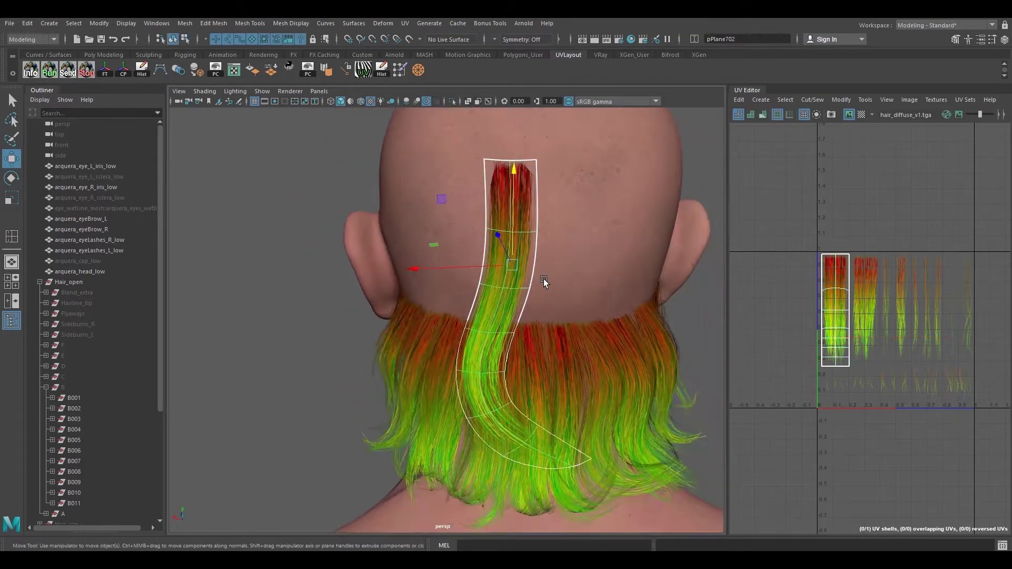
middle_click_drag(543, 270, 544, 296, "alt")
right_click_drag(525, 232, 474, 229)
left_click_drag(474, 229, 460, 221, "alt")
left_click_drag(448, 167, 578, 213)
left_click_drag(601, 232, 517, 259, "alt")
right_click_drag(518, 260, 610, 274, "alt")
left_click_drag(607, 241, 582, 187)
left_click_drag(507, 164, 554, 225, "shift")
left_click_drag(443, 289, 500, 229, "alt")
middle_click_drag(504, 230, 499, 193, "alt")
right_click_drag(507, 255, 451, 261, "alt")
middle_click_drag(451, 262, 449, 241, "alt")
mouse_move(503, 246)
left_mouse_down("alt")
mouse_move(495, 244)
mouse_move(508, 235)
left_mouse_up("alt")
middle_click_drag(429, 203, 405, 217, "alt")
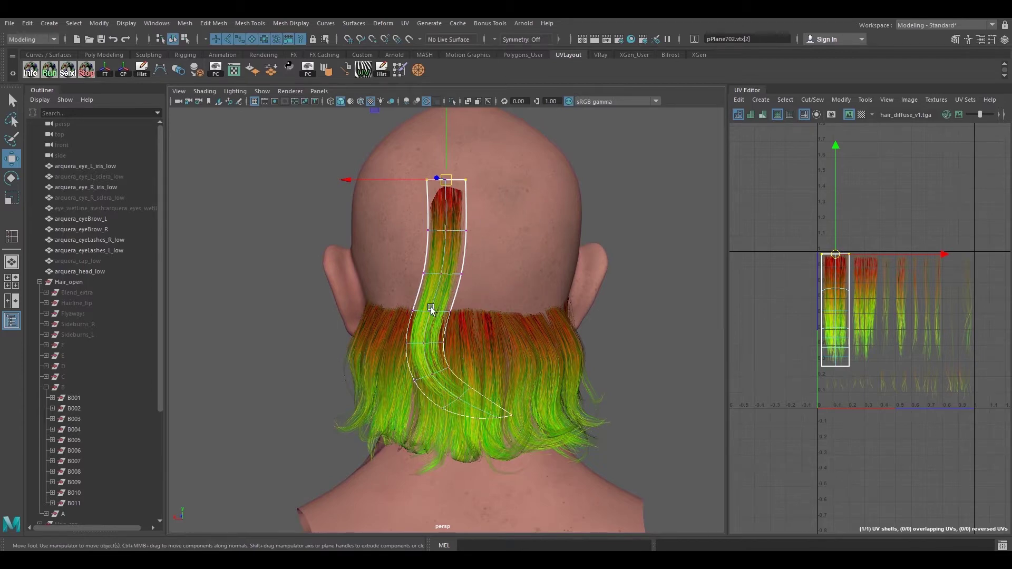
Select the vertex row just below the lower hair's root line and shift it sideways to round the card's S-curve
middle_click_drag(439, 330, 440, 303, "alt")
left_click_drag(440, 303, 423, 305, "alt")
middle_click_drag(423, 305, 426, 326, "alt")
right_click_drag(443, 324, 501, 357, "alt")
left_click_drag(445, 324, 389, 322, "alt")
left_click_drag(462, 347, 462, 348)
mouse_move(462, 348)
left_mouse_down("alt")
mouse_move(447, 350)
mouse_move(510, 349)
mouse_move(441, 351)
mouse_move(436, 341)
mouse_move(518, 338)
mouse_move(435, 339)
mouse_move(468, 359)
left_mouse_up("alt")
right_click_drag(468, 359, 460, 270, "alt")
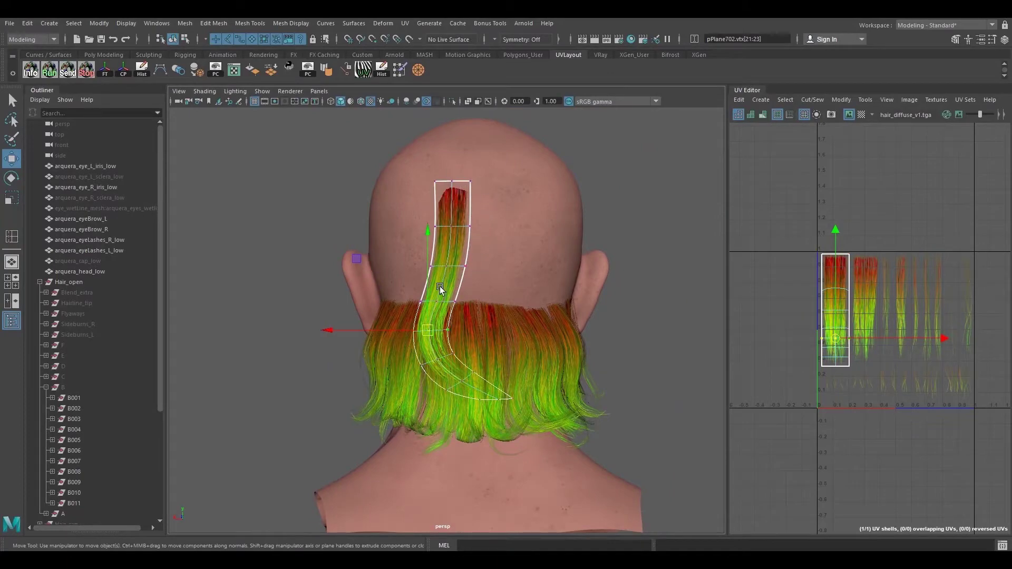
left_click_drag(409, 314, 431, 293, "alt")
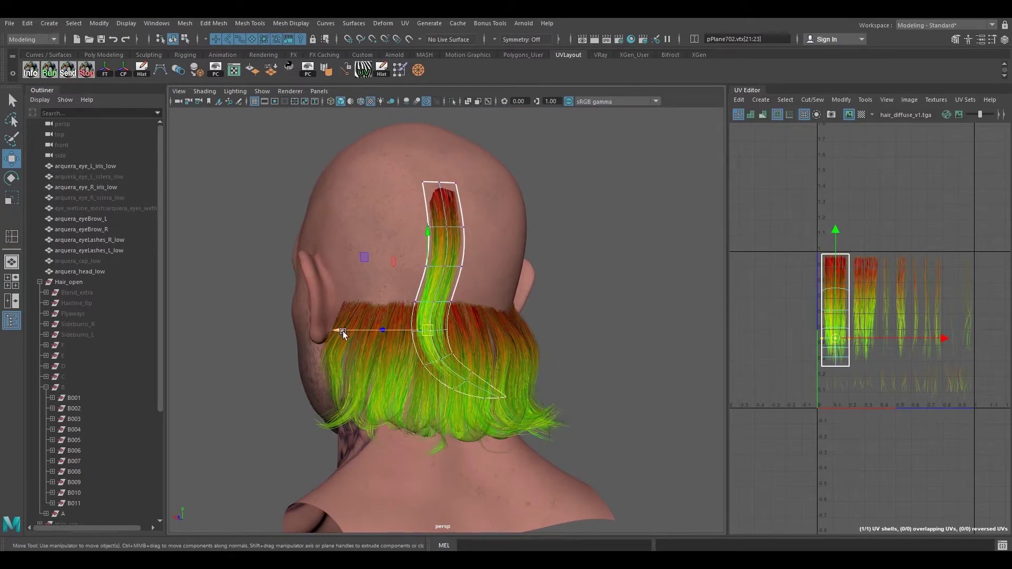
From the side, select the vertex rows along the back of the head and nudge them to follow the head and hair beneath
middle_click_drag(425, 339, 436, 309, "alt")
right_click_drag(419, 308, 529, 305, "alt")
left_click_drag(543, 308, 390, 277, "alt")
left_click_drag(412, 312, 451, 289, "alt")
left_click_drag(451, 290, 482, 289, "alt")
middle_click_drag(482, 288, 486, 316, "alt")
right_click_drag(487, 315, 513, 295, "alt")
left_click_drag(515, 281, 452, 272)
middle_click_drag(454, 273, 457, 263)
middle_click_drag(457, 259, 467, 320, "alt")
left_click_drag(514, 288, 472, 270)
middle_click_drag(471, 270, 462, 268)
Select the vertex row above the tip again and refine its angle within the lower bend
middle_click_drag(476, 396, 479, 296, "alt")
mouse_move(479, 297)
left_mouse_down("alt")
mouse_move(413, 320)
mouse_move(476, 314)
left_mouse_up("alt")
key("Up")
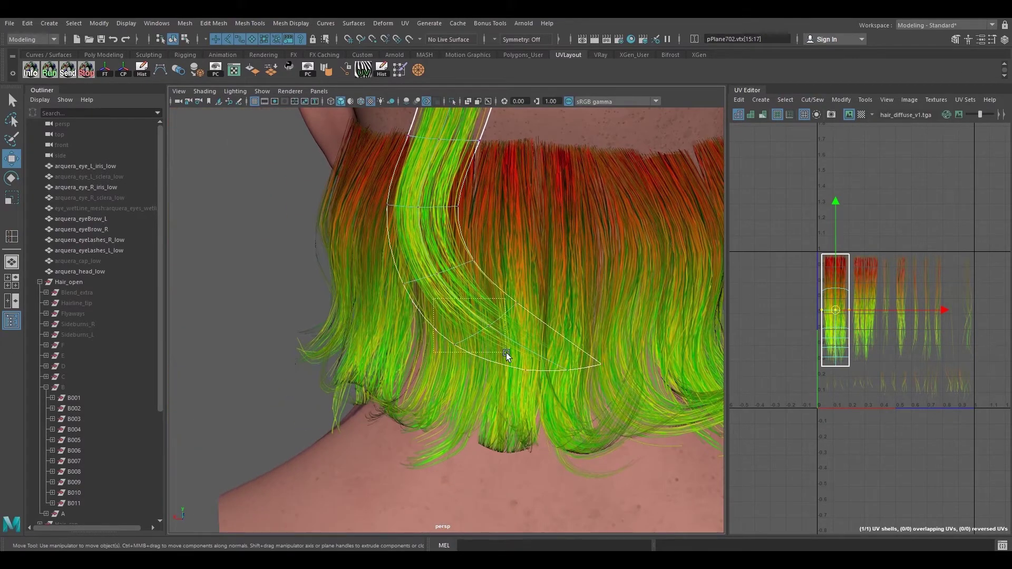
left_click_drag(498, 362, 525, 344, "alt")
key("e")
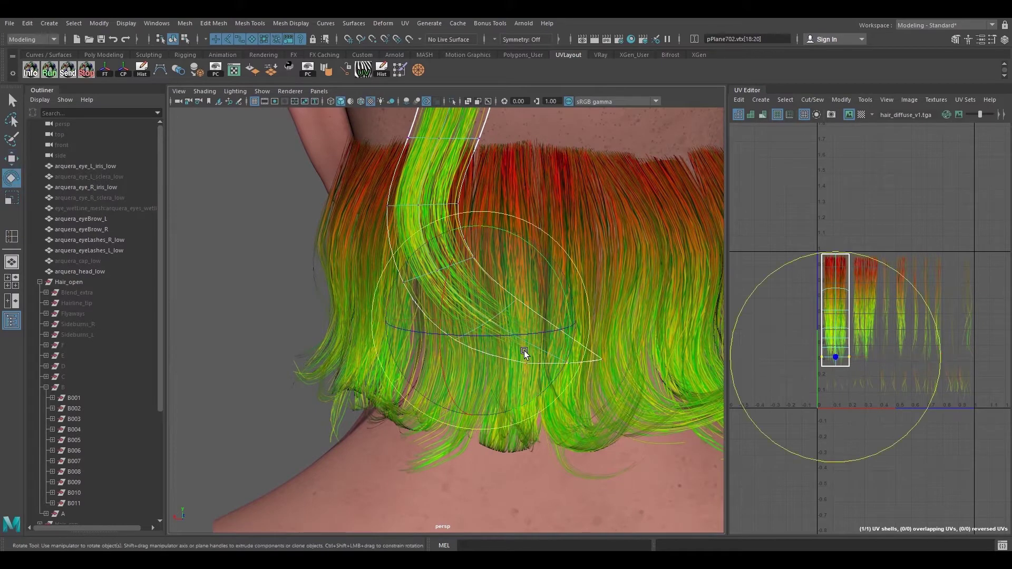
key("w")
Rotate and reposition the card's tip row so its end spreads across the curl, and return to object mode
key("Down")
key("Down")
key("Down")
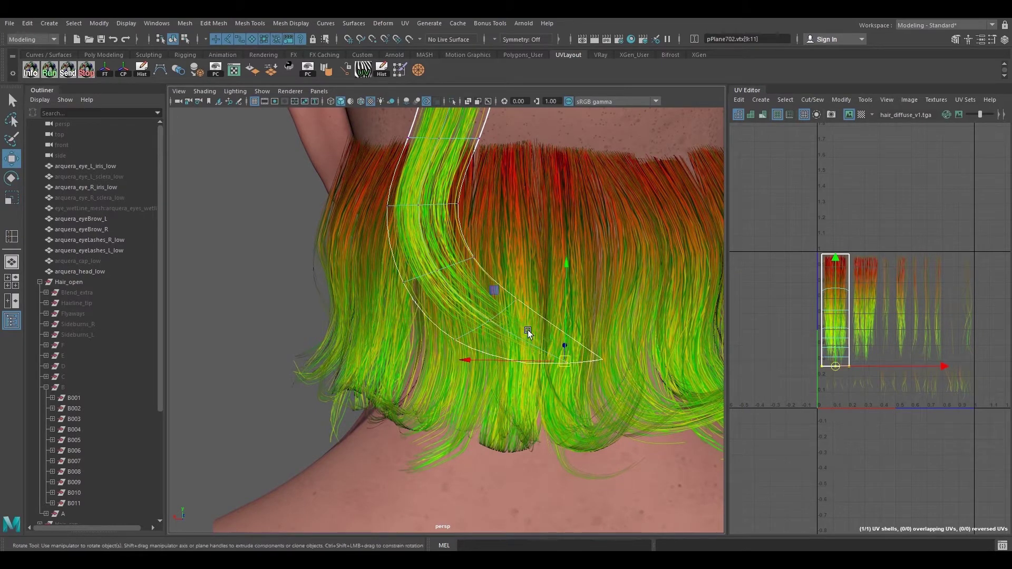
key("e")
left_click_drag(533, 332, 582, 257, "alt")
key("w")
left_click_drag(598, 303, 559, 300, "alt")
middle_click_drag(519, 263, 509, 304, "alt")
left_click_drag(509, 304, 482, 188, "alt")
right_click_drag(482, 188, 498, 202)
left_click_drag(498, 201, 473, 286, "alt")
middle_click_drag(474, 285, 478, 274, "alt")
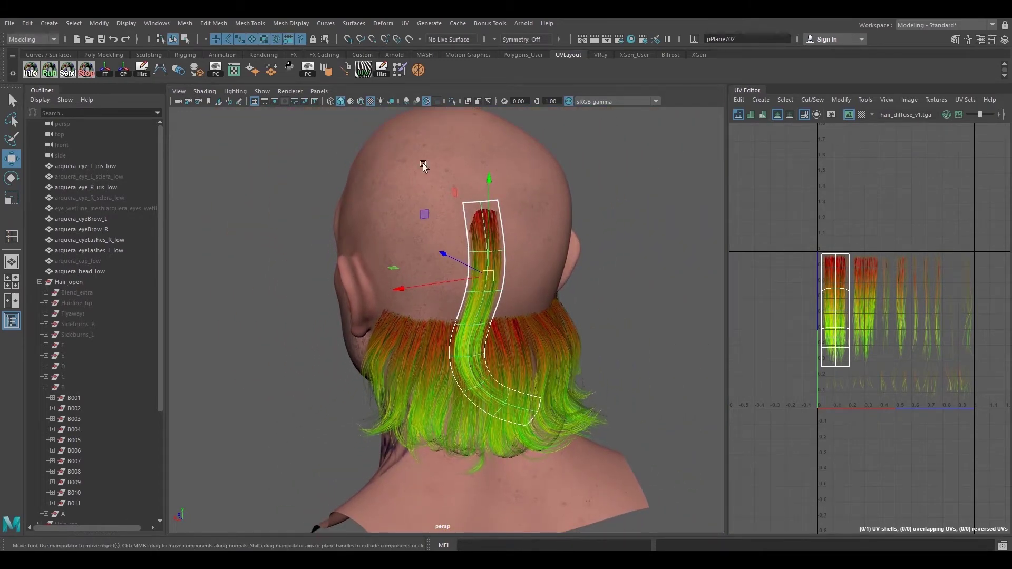
Capture the head view with the Snipping Tool, sketch neighbouring card outlines beside the shaped card, and close the snip
key("super+shift+s")
left_click_drag(315, 123, 672, 509)
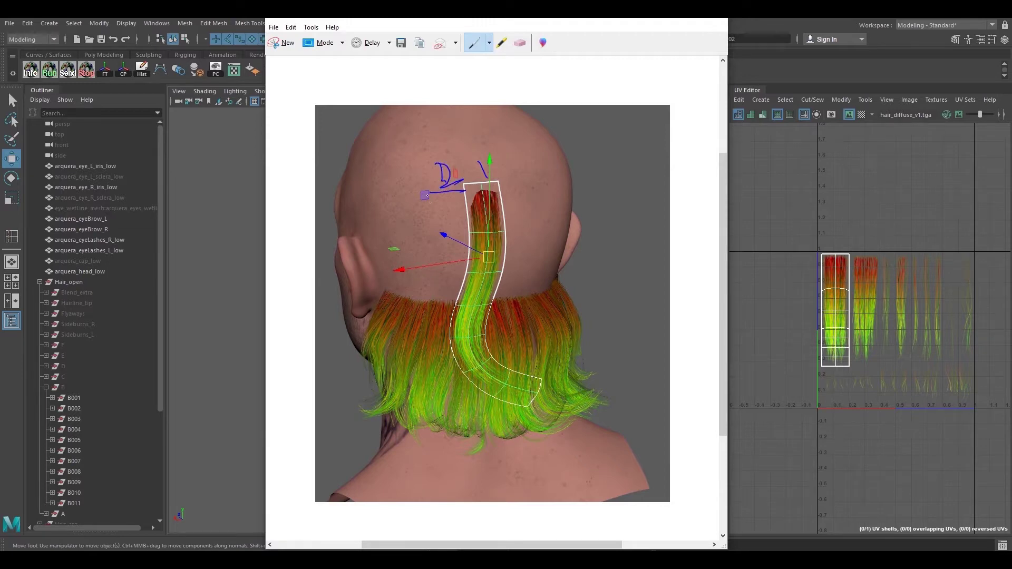
left_click_drag(430, 194, 404, 408)
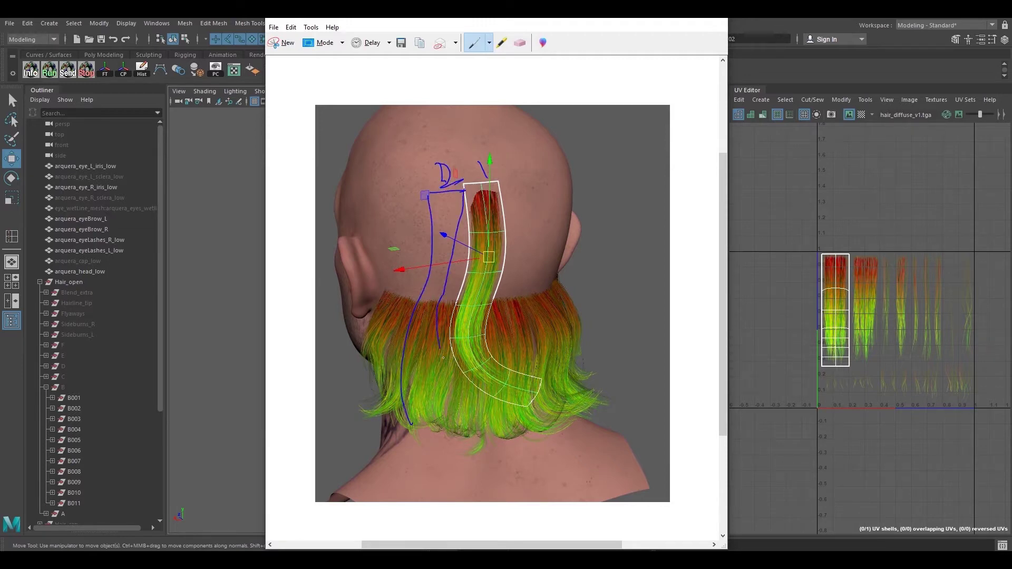
left_click_drag(405, 209, 382, 348)
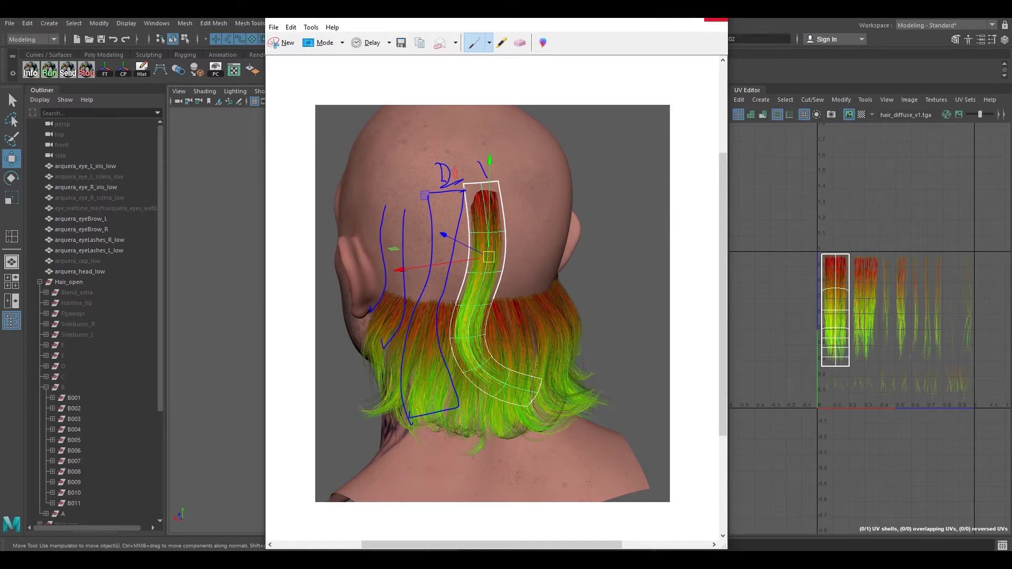
left_click(716, 20)
left_click(542, 290)
Rename the shaped hair card pPlane702 as main
left_click_drag(481, 290, 552, 273, "alt")
right_click_drag(553, 273, 582, 223, "alt")
middle_click_drag(449, 238, 390, 335, "alt")
right_click_drag(390, 335, 497, 244, "alt")
scroll(104, 392, "down", 5)
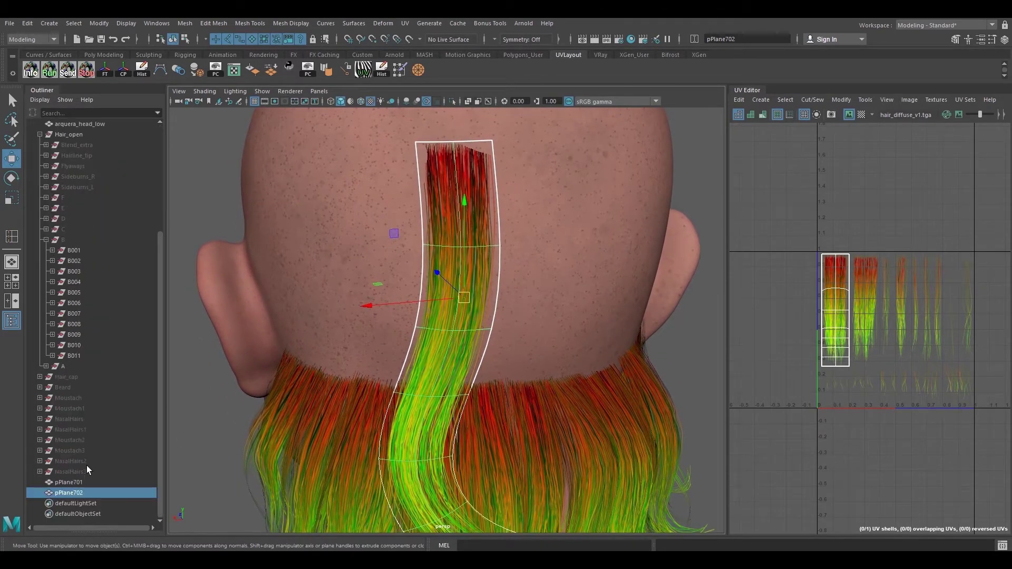
double_click(71, 492)
type("m")
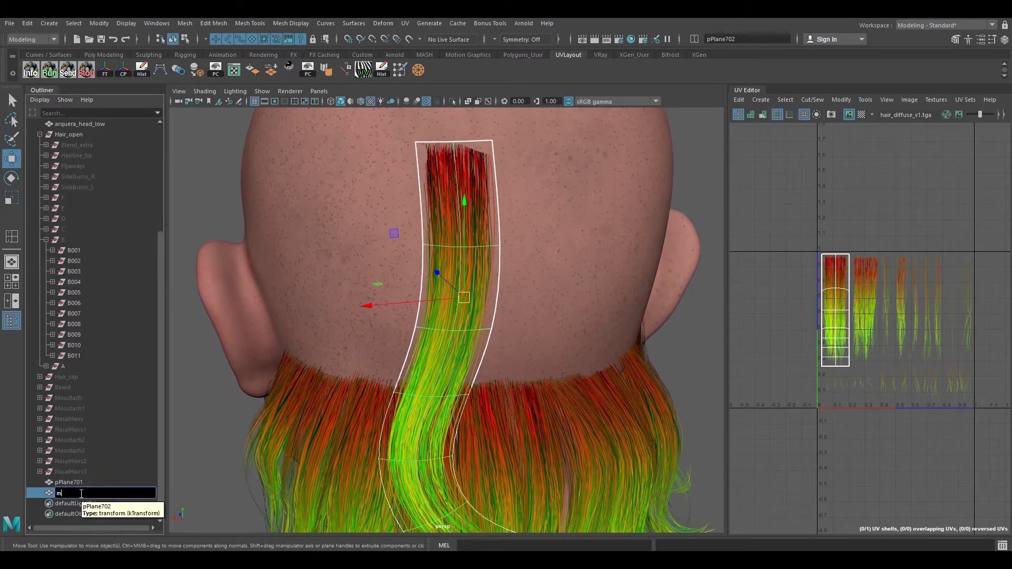
type("ain")
key("Return")
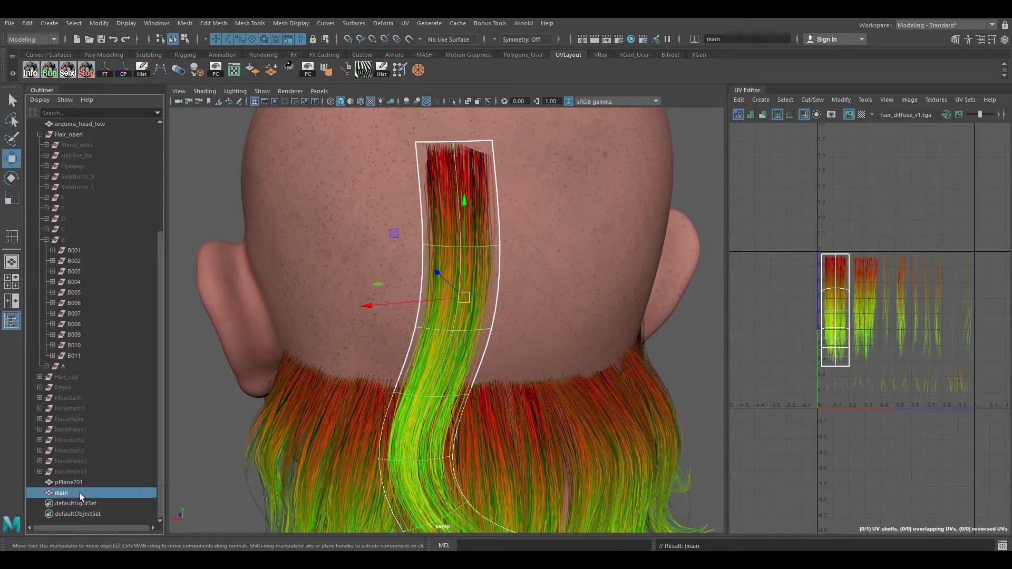
Group the main card and name the group B
key("ctrl+g")
double_click(77, 494)
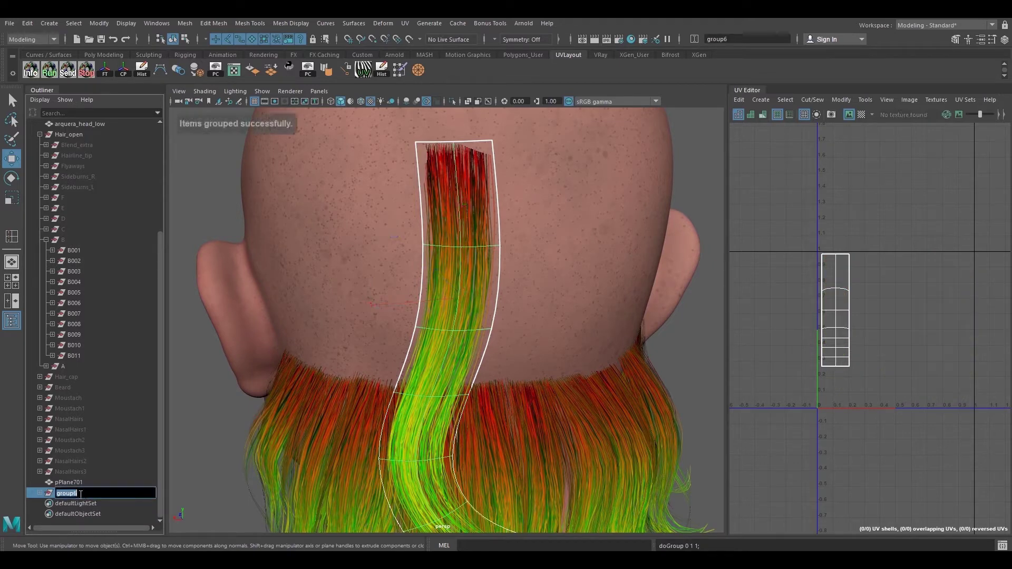
type("B")
key("Return")
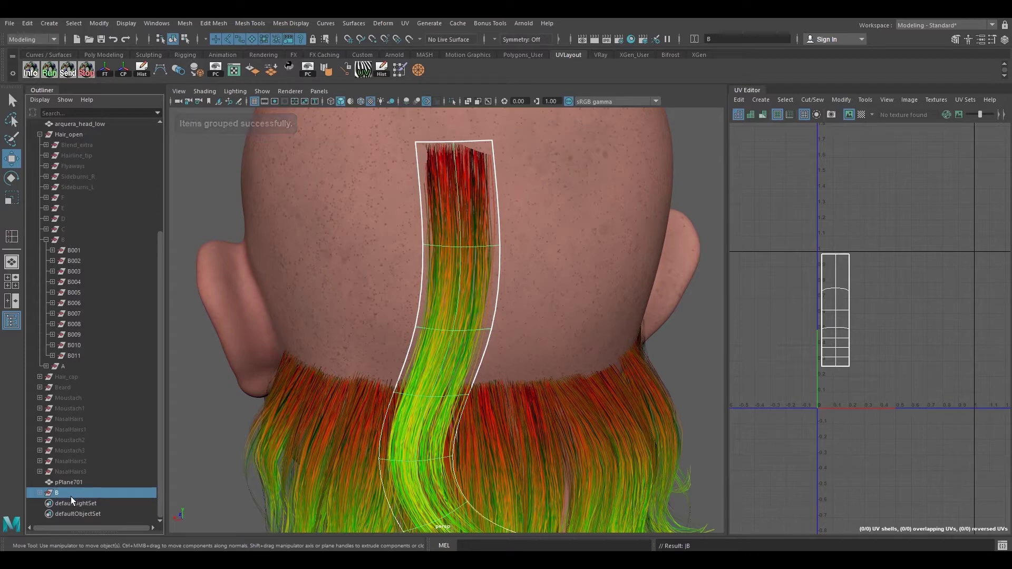
Group the main card again inside group B and name the subgroup B001
left_click(40, 492)
left_click(77, 505)
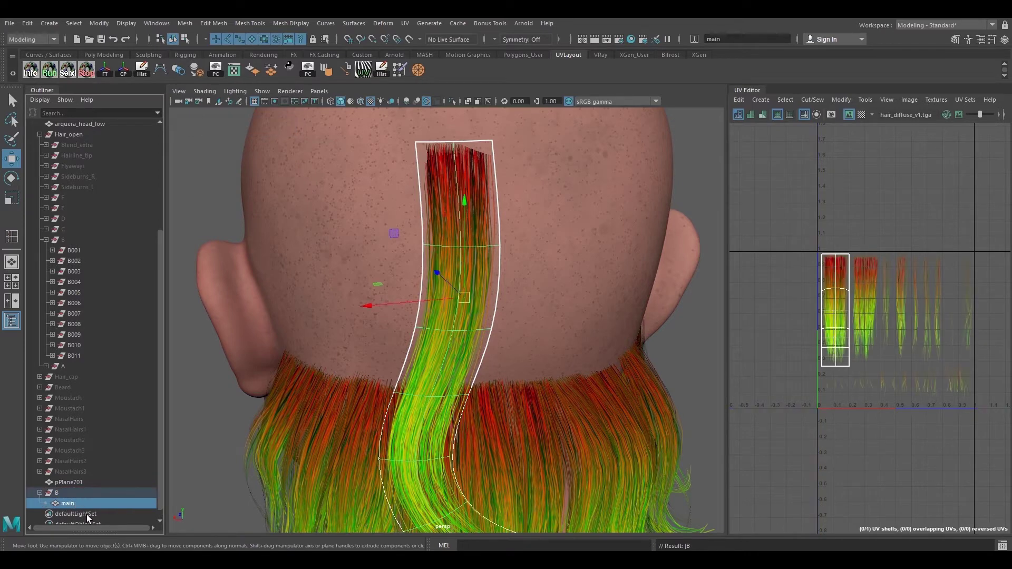
key("ctrl+g")
double_click(66, 505)
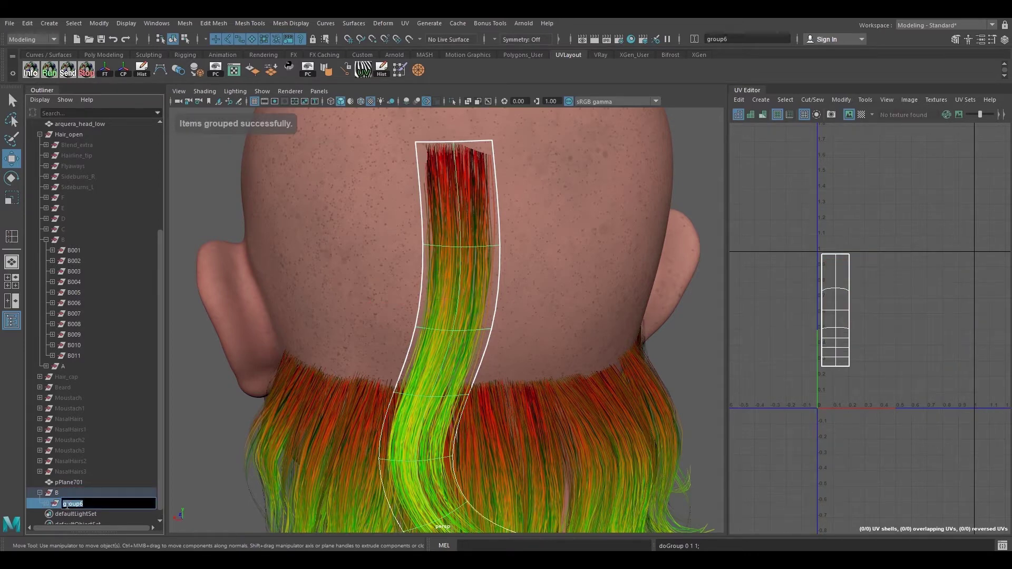
type("B00")
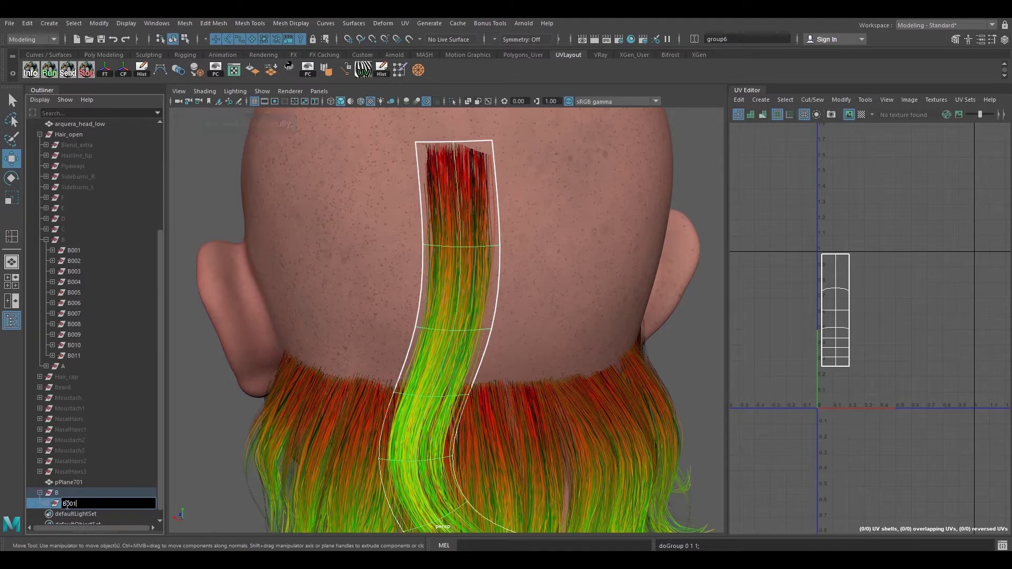
type("1")
key("Return")
Duplicate the main card inside B001 and name the copy H1
left_click(46, 504)
left_click(71, 513)
scroll(437, 242, "up", 5)
left_click_drag(457, 277, 446, 300, "alt")
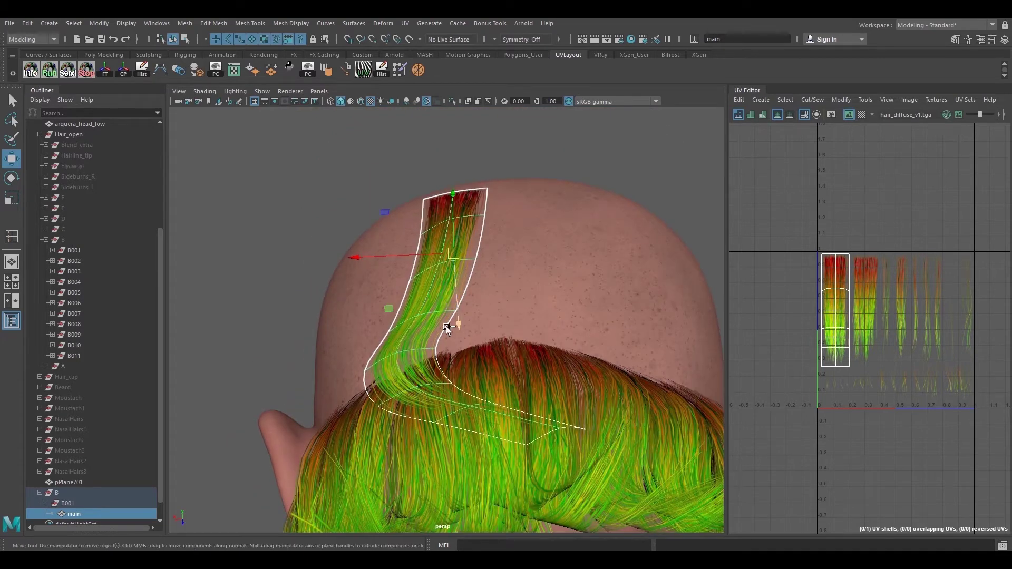
key("ctrl+d")
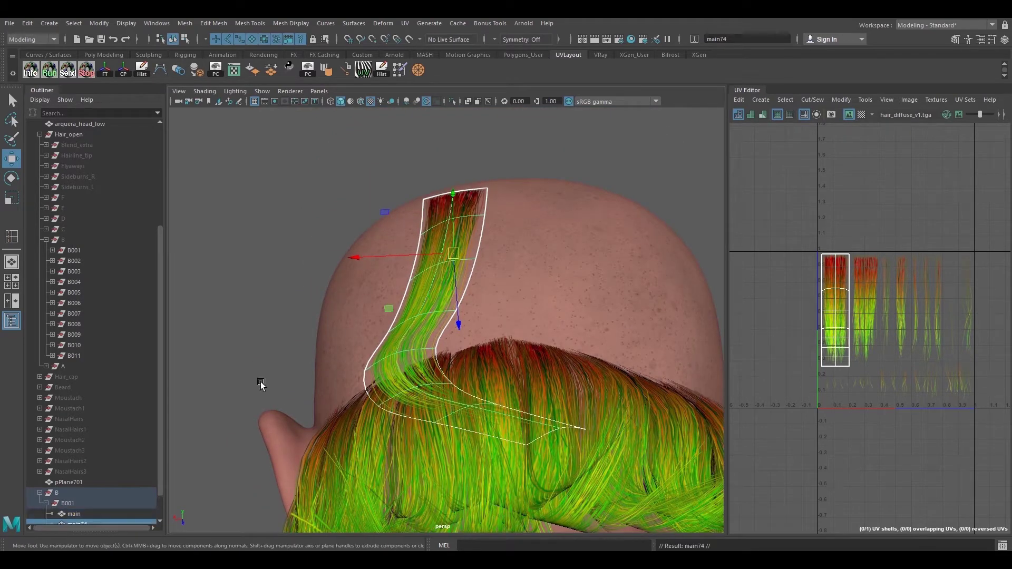
scroll(125, 471, "down", 1)
double_click(78, 492)
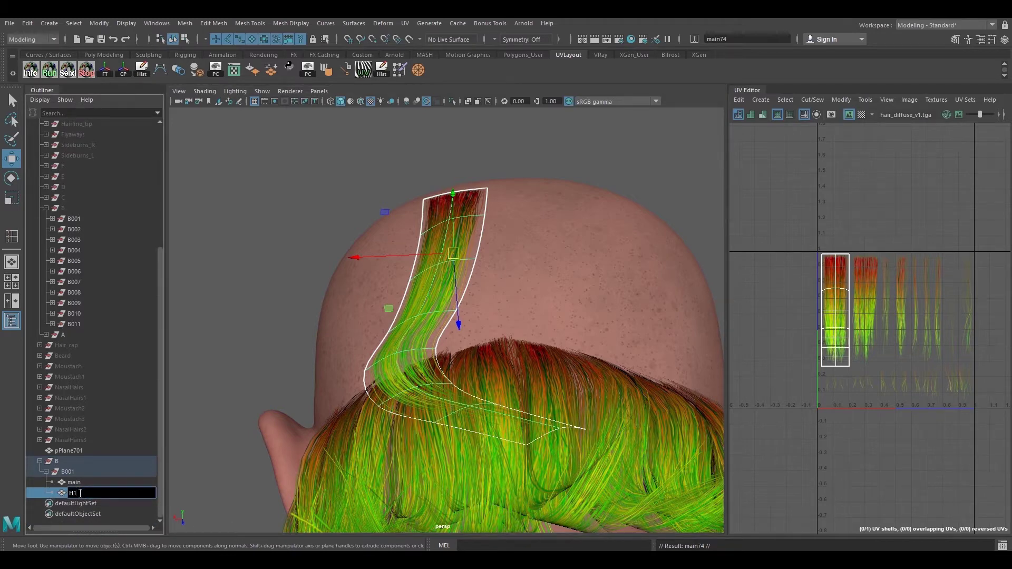
key("Return")
Select the lengthwise face strip on the inner half of H1 and delete it to leave a narrow card
left_click_drag(629, 271, 498, 316, "alt")
middle_click_drag(498, 316, 502, 295, "alt")
right_click_drag(827, 269, 843, 290)
left_click(844, 274)
double_click(842, 292, "shift")
left_click_drag(478, 270, 501, 307, "alt")
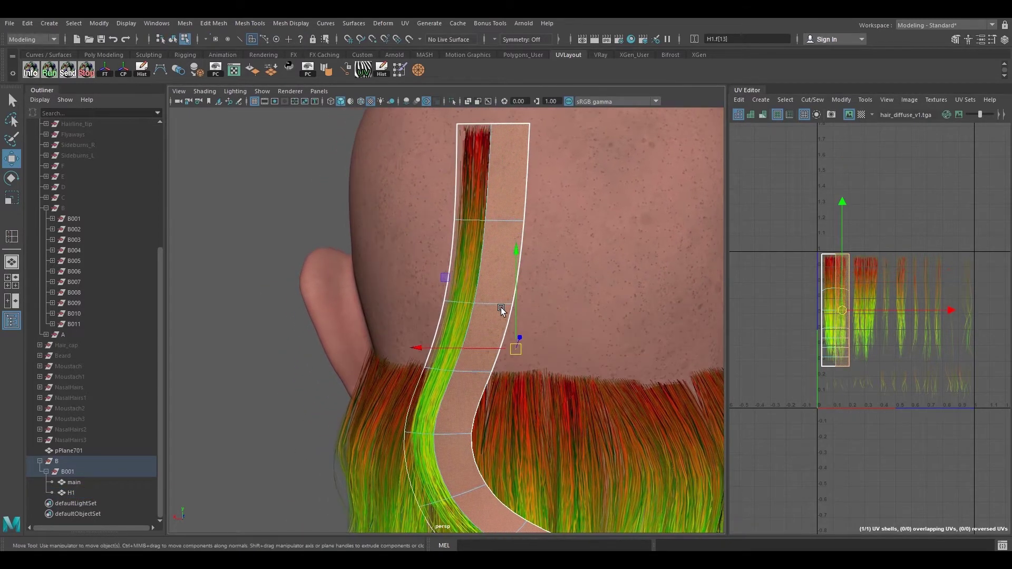
key("Delete")
Select all of H1's UVs and move them sideways onto a thin strand clump in the hair texture
right_click_drag(472, 238, 447, 238)
left_click_drag(812, 242, 854, 377)
right_click_drag(878, 316, 928, 315, "alt")
middle_click_drag(928, 314, 877, 315, "alt")
left_click_drag(878, 310, 984, 312)
scroll(836, 286, "up", 3)
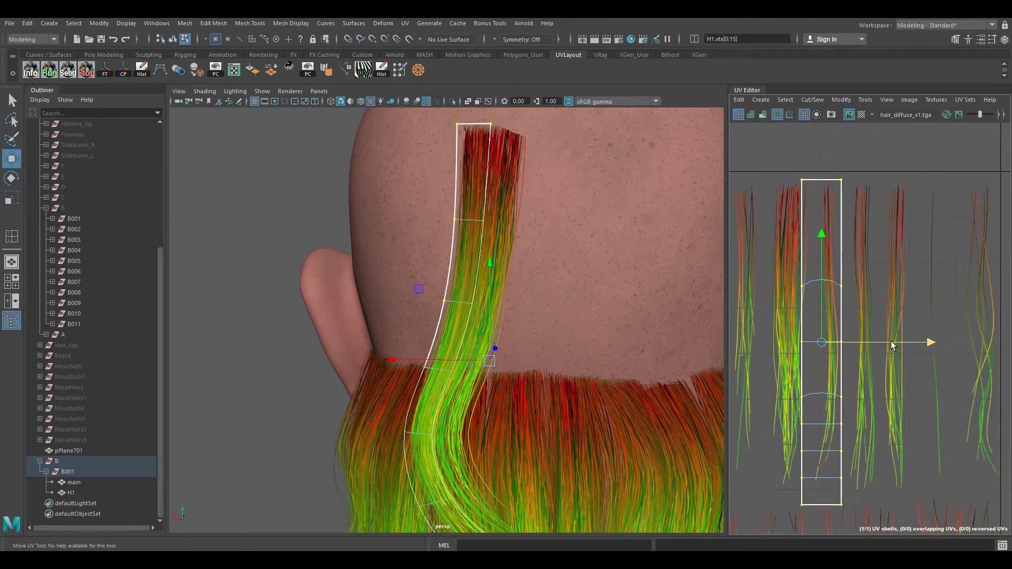
left_click_drag(891, 340, 927, 339)
left_click_drag(862, 235, 863, 227)
key("r")
key("w")
left_click_drag(972, 335, 969, 336)
Unfold H1's UVs using the Legacy method with the Vertical unfold constraint
scroll(919, 299, "down", 5)
right_click_drag(781, 326, 885, 316, "alt")
middle_click_drag(885, 317, 850, 315, "alt")
right_click_drag(890, 348, 922, 345, "alt")
middle_click_drag(922, 345, 887, 345, "alt")
right_click_drag(843, 310, 775, 291, "shift")
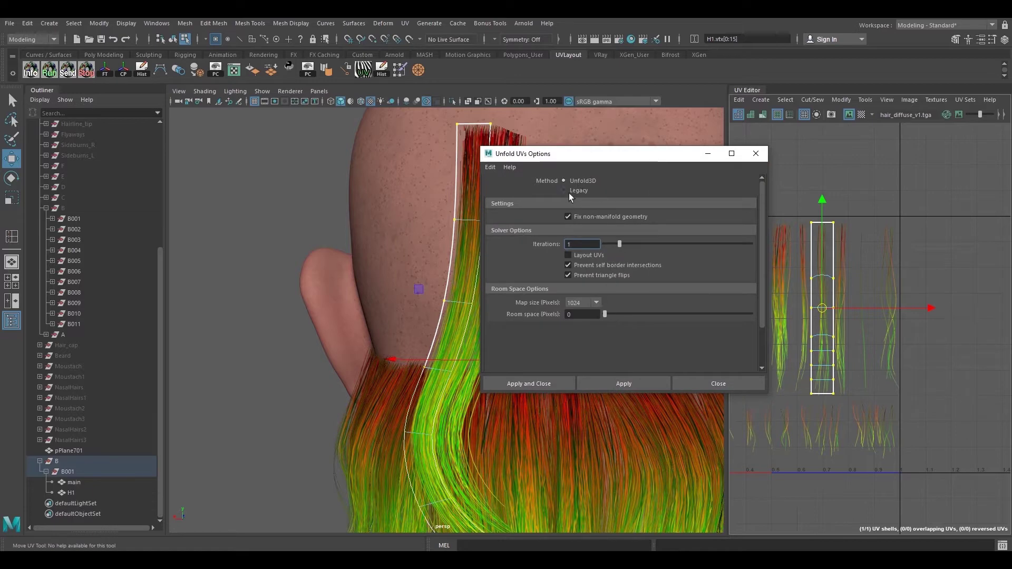
scroll(606, 253, "down", 6)
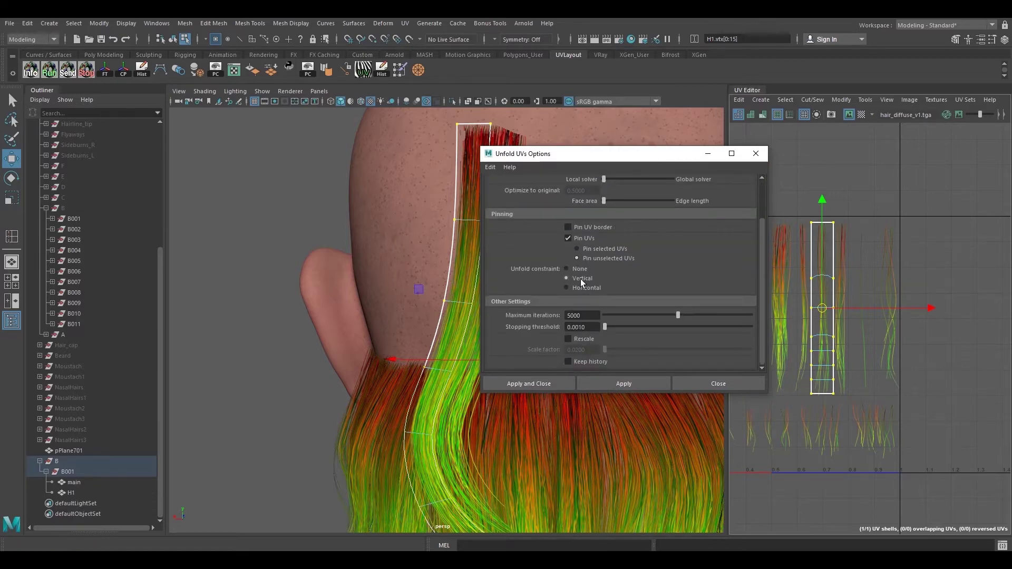
left_click(610, 383)
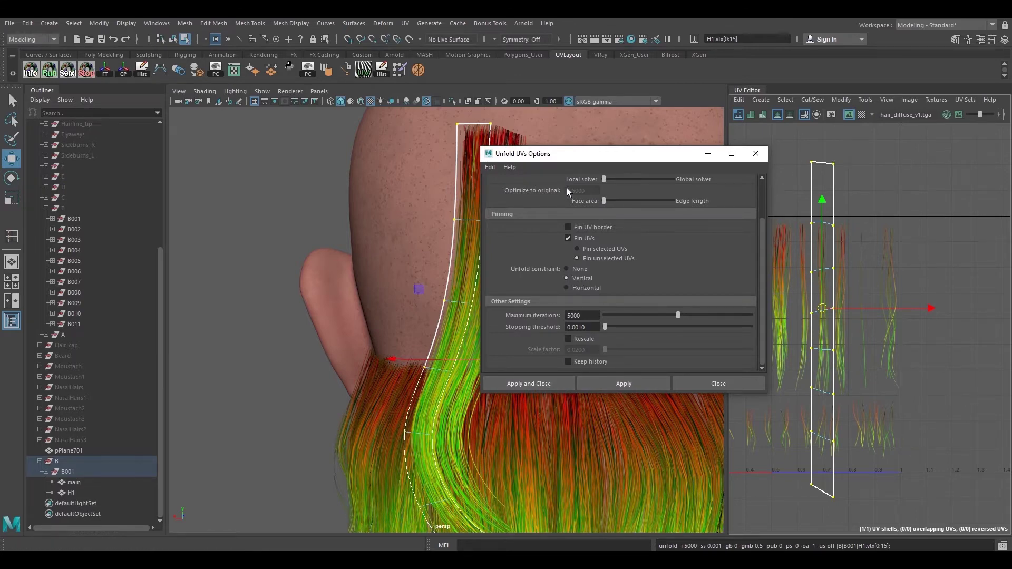
left_click(756, 154)
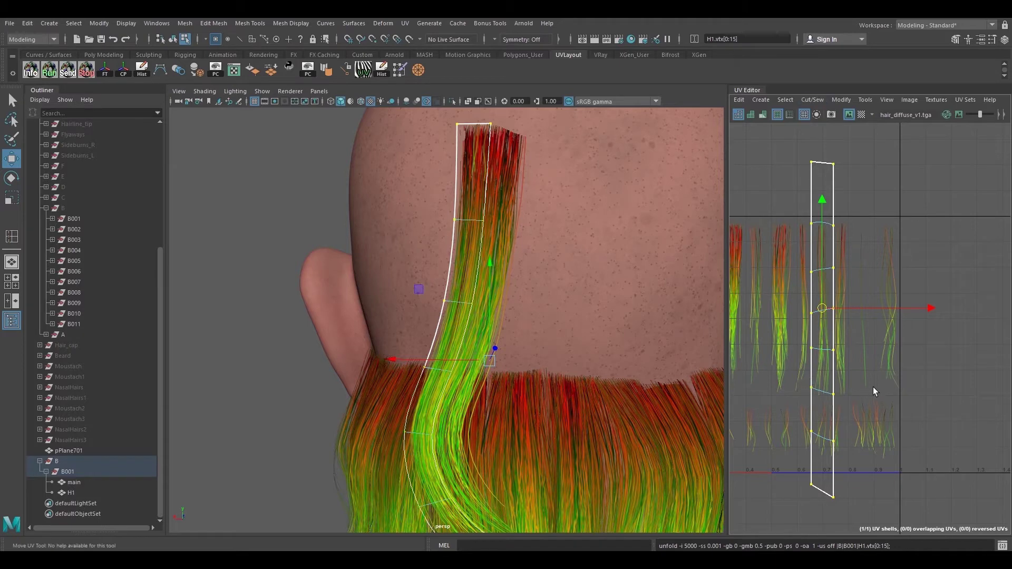
Scale H1's UV shell down vertically to about the length of the thin strand texture
middle_click_drag(871, 385, 862, 337, "alt")
mouse_move(837, 255)
middle_mouse_down("alt")
mouse_move(848, 282)
mouse_move(846, 266)
middle_mouse_up("alt")
key("r")
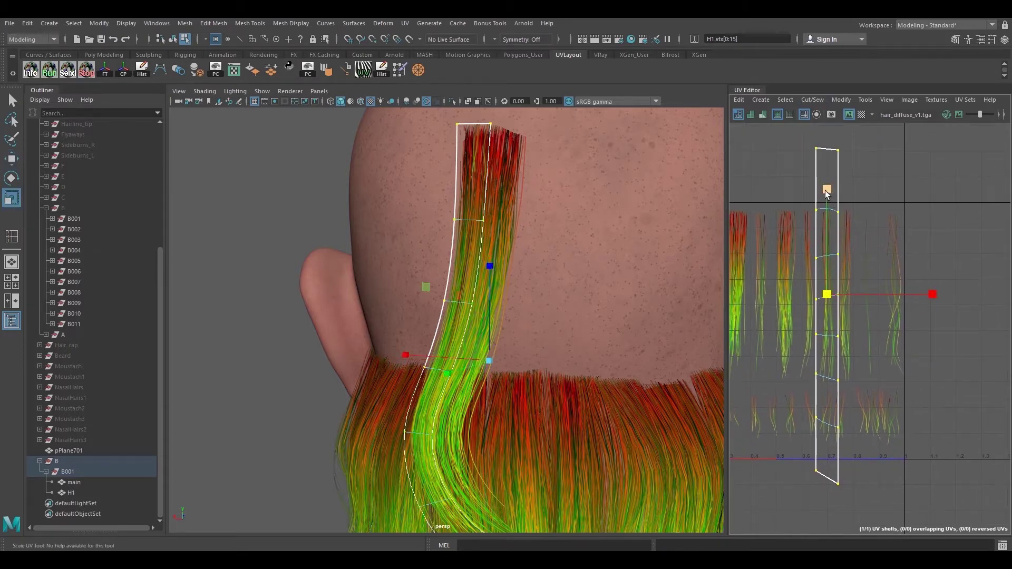
left_click_drag(825, 194, 829, 218)
scroll(837, 248, "up", 2)
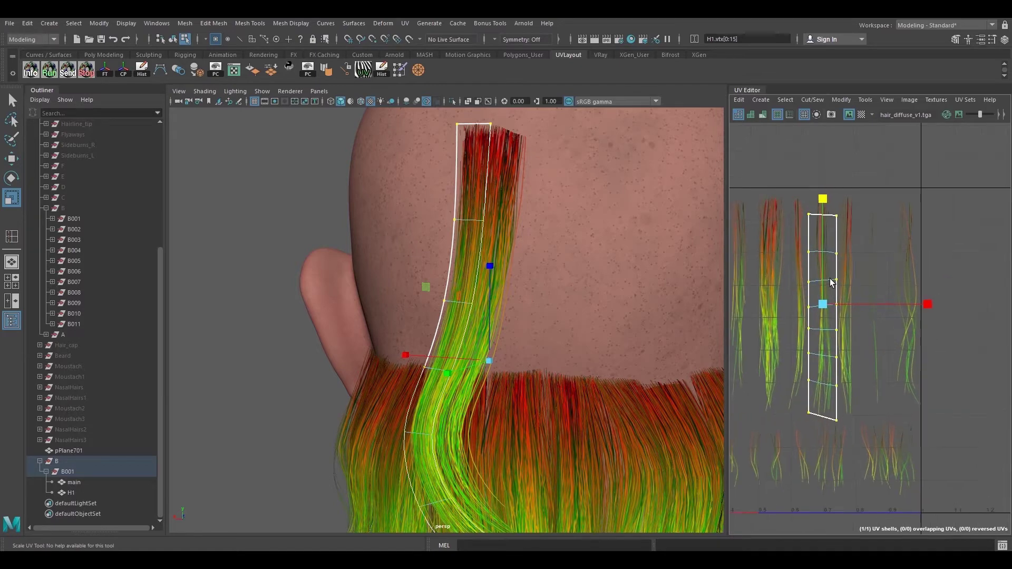
Move H1's UV shell up and stretch it vertically to cover the thin strand clump in the hair texture
key("w")
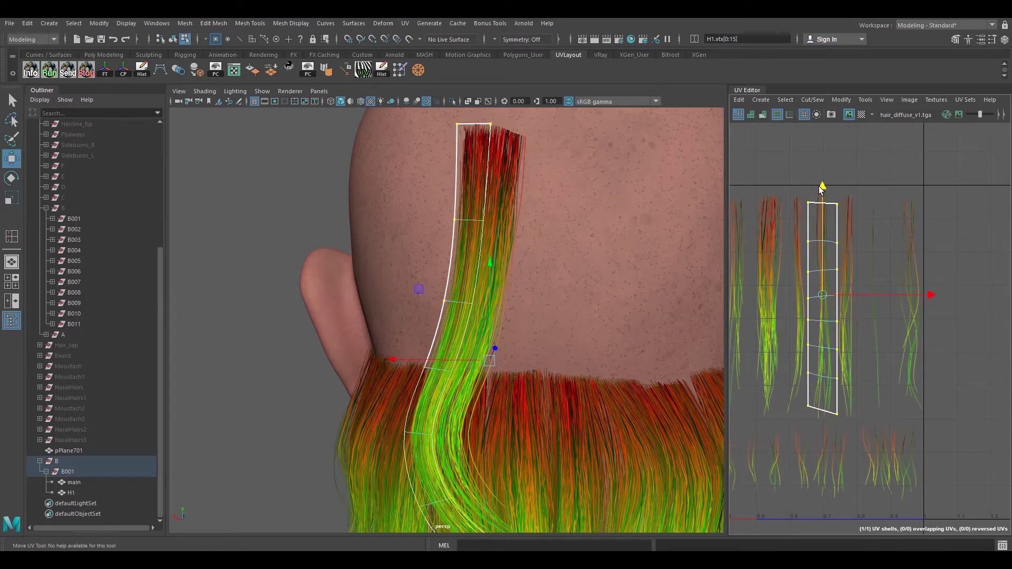
middle_click_drag(853, 257, 853, 242, "alt")
key("r")
left_click_drag(820, 169, 820, 155)
key("w")
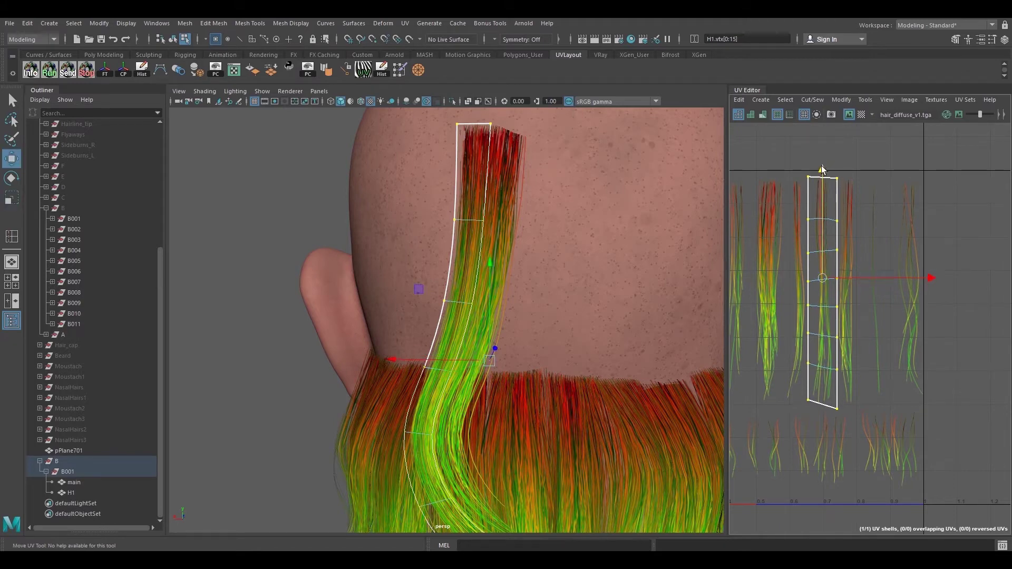
mouse_move(842, 250)
middle_mouse_down("alt")
mouse_move(842, 215)
mouse_move(840, 239)
middle_mouse_up("alt")
Select all of the main card's UVs and unfold them
right_click_drag(495, 229, 514, 203)
left_click(514, 204)
middle_click_drag(841, 285, 881, 286, "alt")
right_click_drag(881, 286, 756, 245, "alt")
middle_click_drag(756, 244, 771, 242, "alt")
right_click_drag(771, 242, 753, 184)
left_click_drag(754, 184, 840, 366)
right_click(795, 245, "shift")
mouse_move(744, 250)
left_click(698, 246)
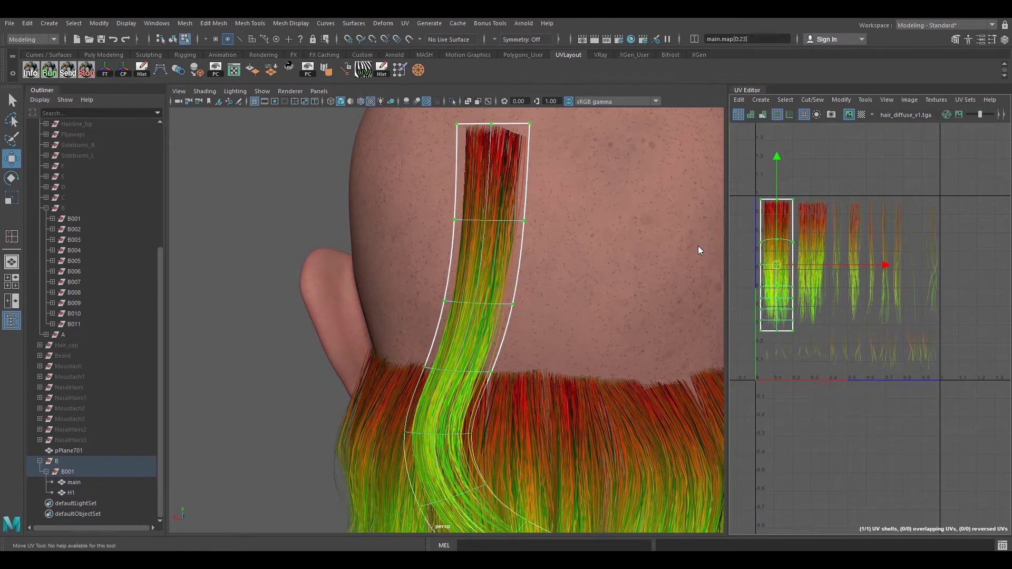
Move and scale the main card's unfolded UV shell to fit over the dense wide clump in the hair texture
middle_click_drag(755, 172, 762, 192, "alt")
left_click_drag(868, 391, 887, 456)
middle_click_drag(880, 422, 884, 432, "alt")
left_click_drag(787, 203, 791, 250)
scroll(796, 243, "up", 4)
key("r")
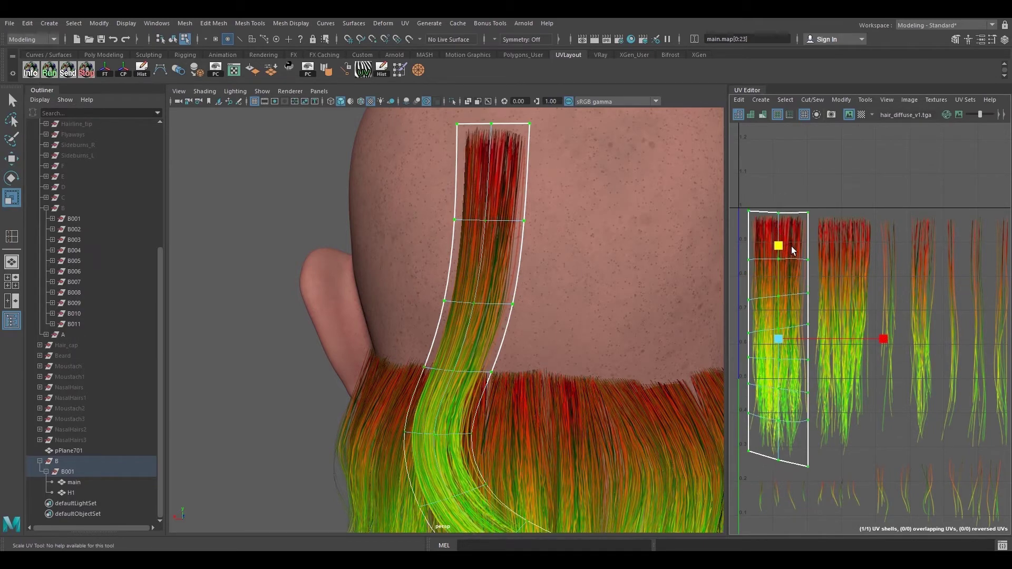
key("w")
scroll(898, 267, "up", 6)
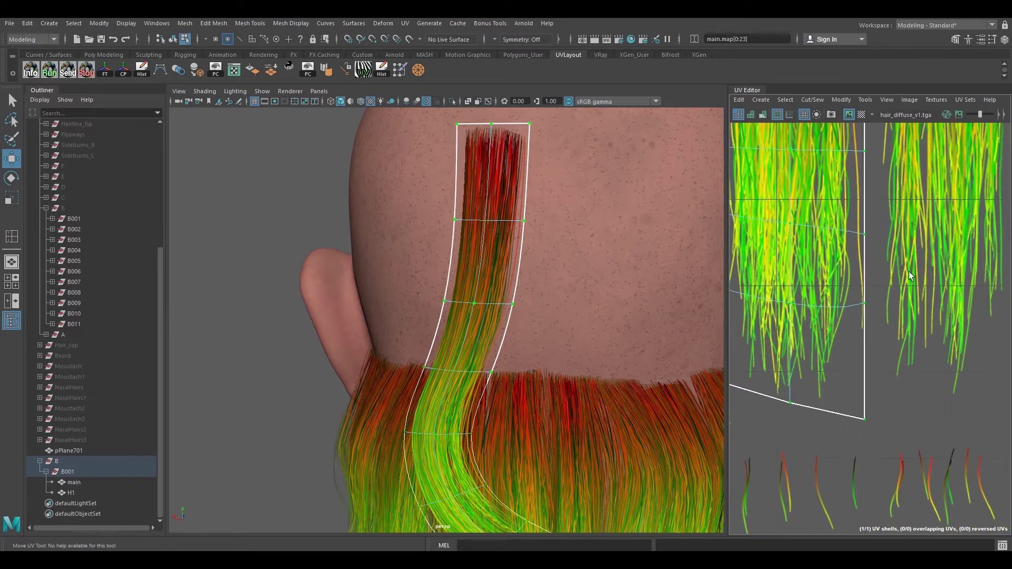
Reposition the lower corner UVs of the main card to fit its outline around the dense clump's tips
left_click_drag(878, 397, 904, 419)
left_click_drag(917, 331, 920, 329)
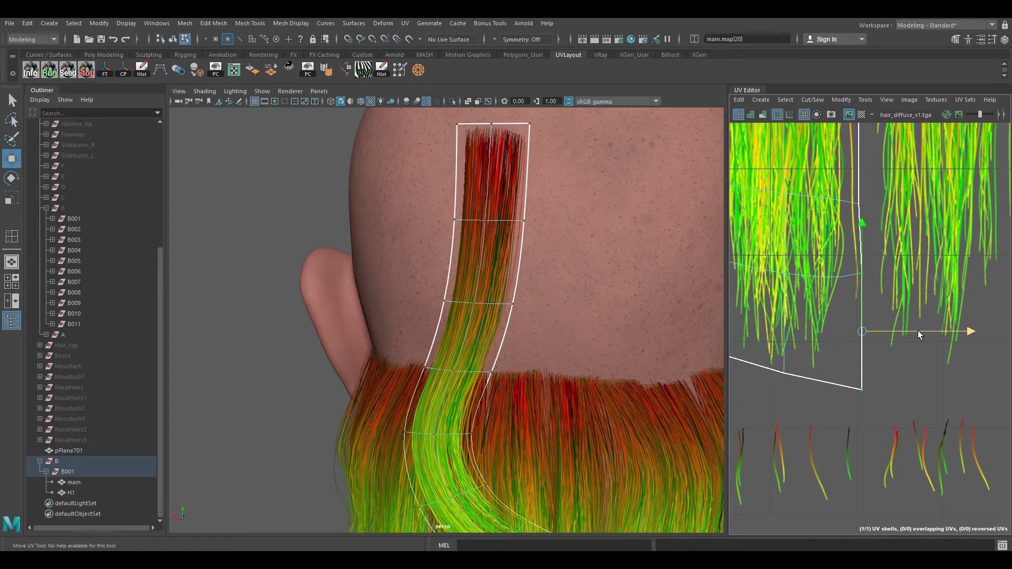
left_click_drag(850, 376, 873, 402)
left_click_drag(859, 341, 868, 328)
right_click_drag(868, 328, 777, 332, "alt")
middle_click_drag(777, 333, 813, 342, "alt")
left_click_drag(814, 367, 816, 368)
left_click_drag(792, 312, 794, 327)
right_click_drag(811, 311, 772, 237, "alt")
middle_click_drag(785, 237, 802, 308, "alt")
Select H1 and adjust the position and rotation of its second row of vertices relative to the main card
right_click_drag(461, 262, 508, 232)
left_click(455, 338)
left_click_drag(455, 348, 518, 406, "alt")
middle_click_drag(882, 305, 756, 304, "alt")
right_click_drag(840, 272, 782, 264)
left_click_drag(823, 214, 901, 433)
left_click_drag(403, 227, 391, 216, "alt")
middle_click_drag(391, 217, 457, 268, "alt")
left_click_drag(444, 255, 520, 348)
middle_click_drag(521, 348, 546, 328, "alt")
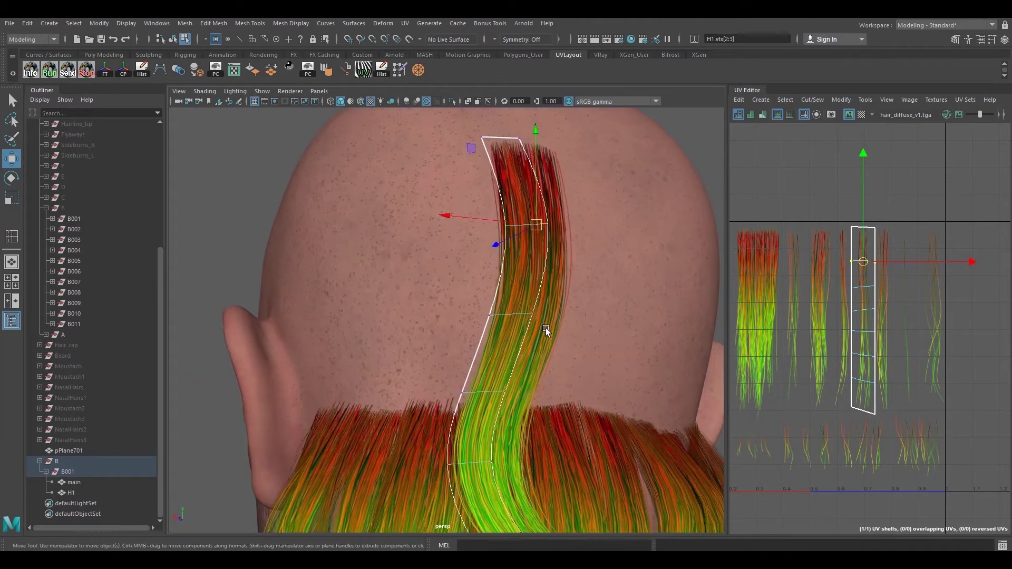
mouse_move(546, 328)
left_mouse_down()
mouse_move(481, 300)
mouse_move(512, 376)
mouse_move(571, 362)
mouse_move(507, 283)
mouse_move(506, 253)
mouse_move(543, 345)
left_mouse_up()
key("e")
key("w")
Rotate and move H1's upper-middle rows of vertices to continue the offset from the main card
left_click(464, 318)
key("e")
left_click_drag(463, 318, 491, 334, "alt")
key("w")
left_click_drag(437, 354, 438, 353)
key("e")
left_click_drag(438, 353, 458, 322, "alt")
key("w")
Rotate and move H1's lower-middle rows of vertices to follow the curve of the main card
left_click_drag(488, 366, 413, 319)
key("e")
left_click_drag(413, 319, 514, 353, "alt")
key("w")
left_click_drag(518, 307, 496, 281, "alt")
left_click_drag(496, 281, 565, 269)
key("e")
key("w")
left_click_drag(569, 274, 598, 294, "alt")
Try to rotate and move the vertices at H1's tip, and undo the change
left_click_drag(615, 336, 562, 242)
left_click_drag(596, 274, 528, 369, "alt")
key("e")
key("w")
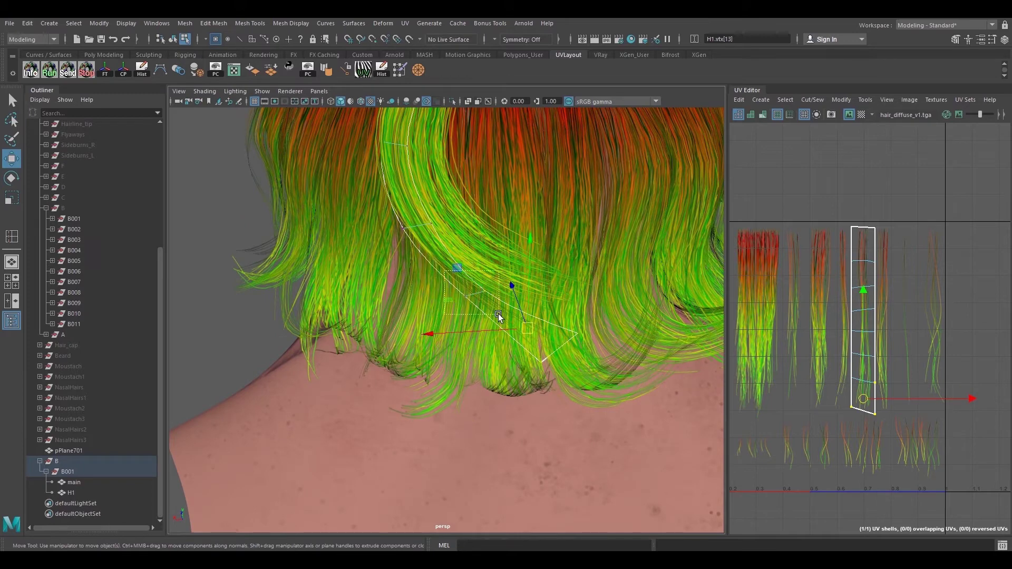
key("ctrl+z")
key("ctrl+z")
key("ctrl+z")
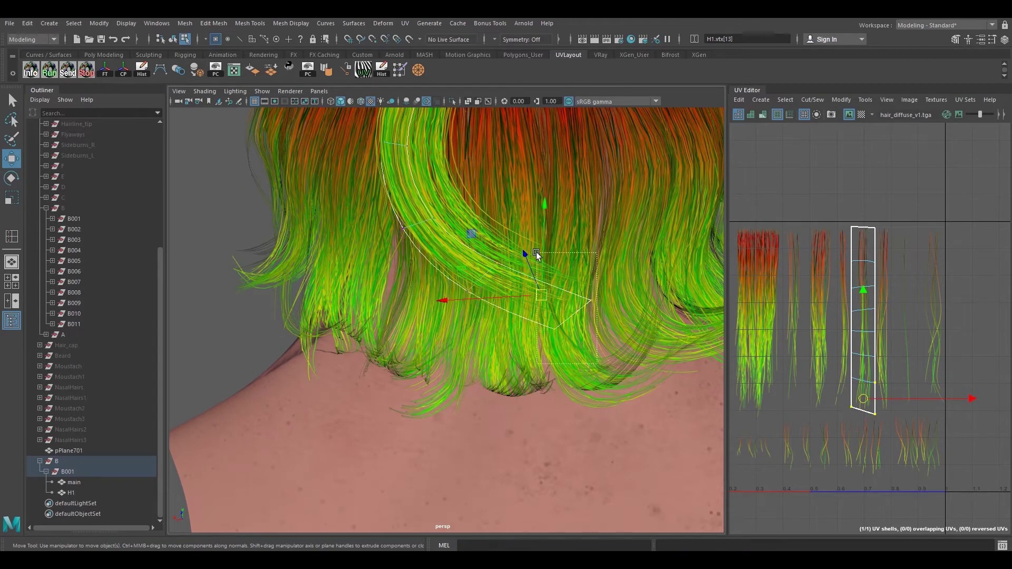
Rotate and move H1's tip vertices and the rows just above them to shape the end of the strand
left_click_drag(537, 253, 536, 252)
left_click_drag(572, 315, 537, 352)
left_click_drag(538, 352, 493, 264, "alt")
key("e")
left_click_drag(501, 341, 471, 343, "alt")
key("w")
key("e")
left_click_drag(464, 343, 550, 321, "alt")
key("w")
middle_click_drag(511, 229, 528, 377, "alt")
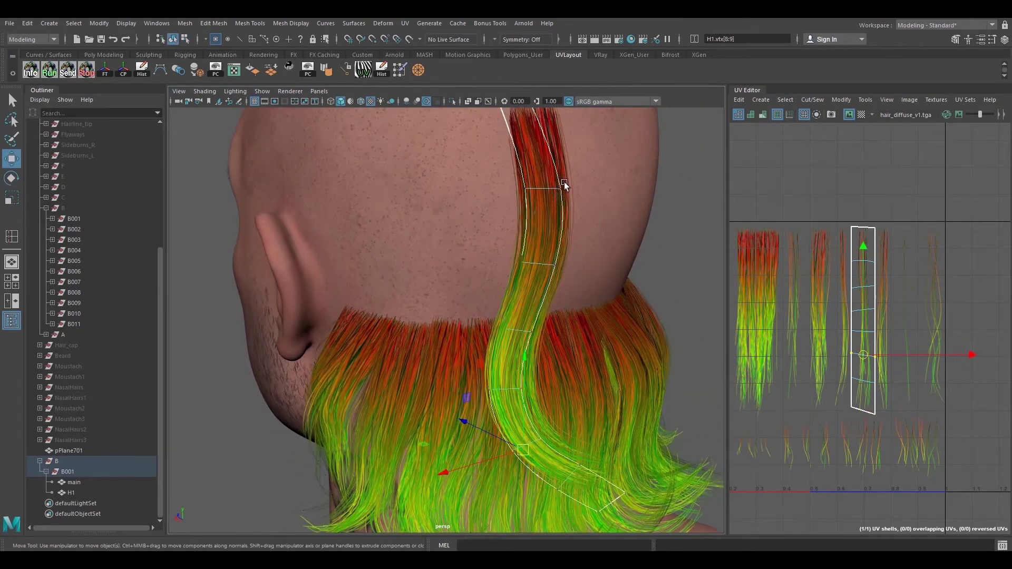
Return to object selection, select the main card and duplicate it
right_click_drag(536, 208, 555, 195)
left_click_drag(557, 165, 509, 161, "alt")
middle_click_drag(508, 161, 539, 247, "alt")
left_click(538, 248)
left_click_drag(575, 278, 551, 259, "alt")
middle_click_drag(552, 259, 543, 217, "alt")
middle_click_drag(760, 318, 916, 274, "alt")
right_click_drag(915, 274, 898, 260, "alt")
key("ctrl+d")
Select the lengthwise face strip on the duplicate's outer, ear-side half and delete it to leave a narrow card
middle_click_drag(496, 254, 497, 286, "alt")
right_click(517, 263)
right_click_drag(516, 263, 460, 260)
left_click_drag(461, 260, 489, 256, "alt")
middle_click_drag(903, 228, 897, 239, "alt")
right_click_drag(897, 239, 820, 239, "alt")
middle_click_drag(842, 246, 839, 232, "alt")
right_click_drag(849, 227, 846, 255)
left_click(842, 215)
double_click(839, 233, "shift")
middle_click_drag(853, 318, 844, 304, "alt")
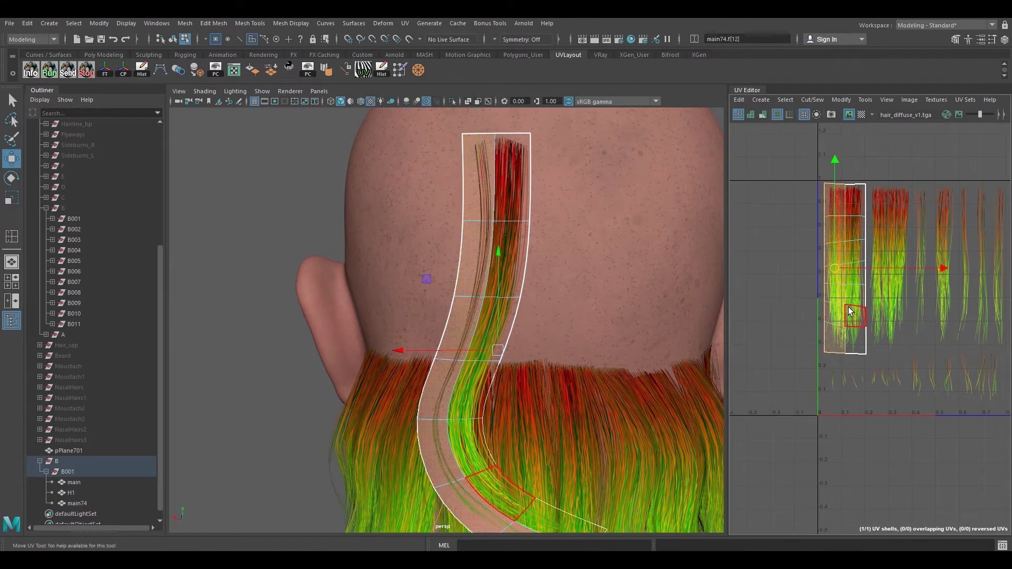
key("Delete")
middle_click_drag(525, 260, 536, 287, "alt")
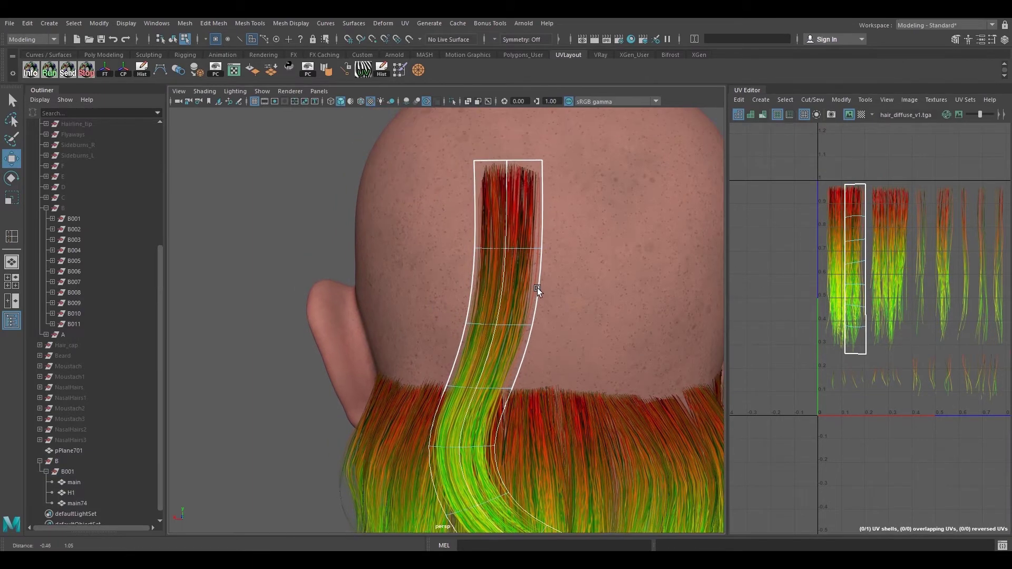
middle_click_drag(558, 322, 568, 309, "alt")
left_click(499, 282)
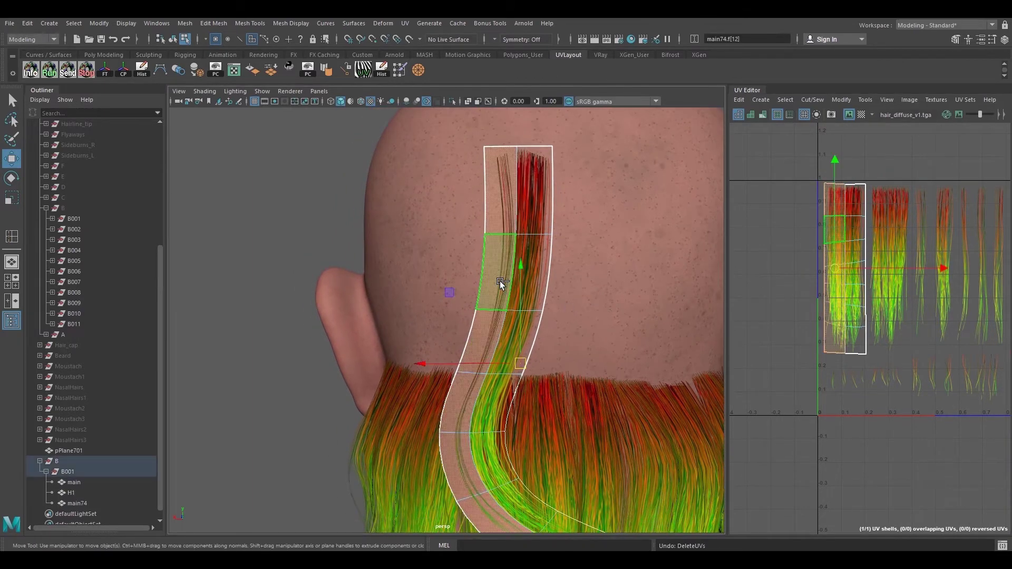
left_click_drag(498, 284, 486, 290, "alt")
left_click(488, 293)
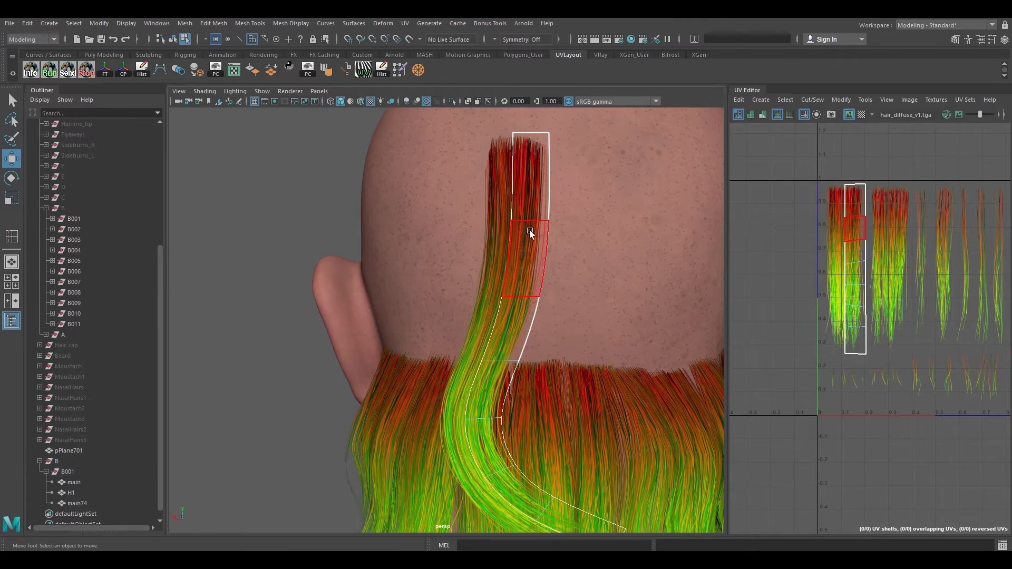
Select the top row of vertices on main74 and rotate it to tilt the card's root edge
right_click_drag(530, 230, 493, 230)
left_click_drag(532, 233, 492, 213, "alt")
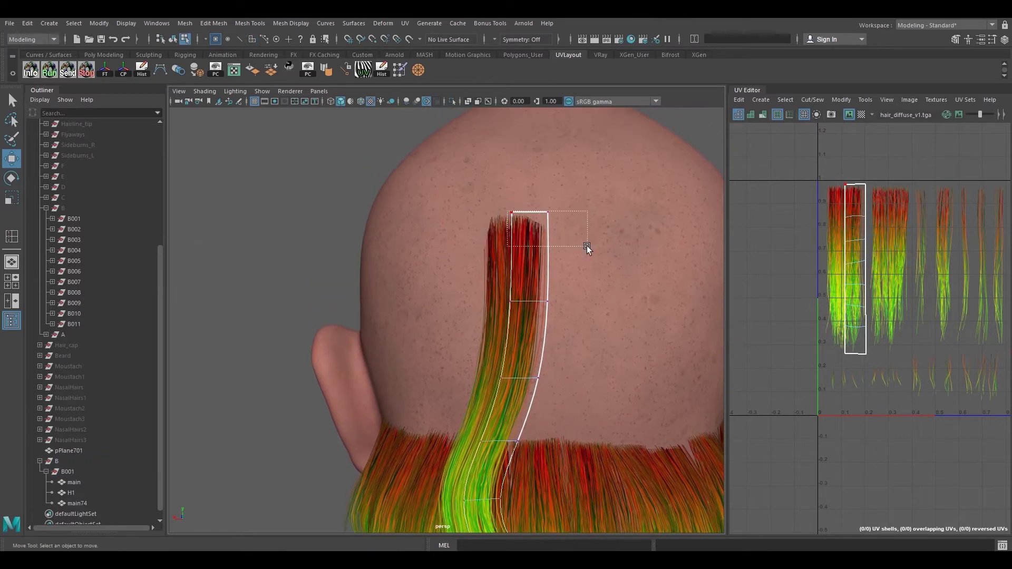
middle_click_drag(533, 230, 531, 269, "alt")
left_click_drag(531, 269, 549, 343, "alt")
middle_click_drag(549, 343, 549, 305, "alt")
key("e")
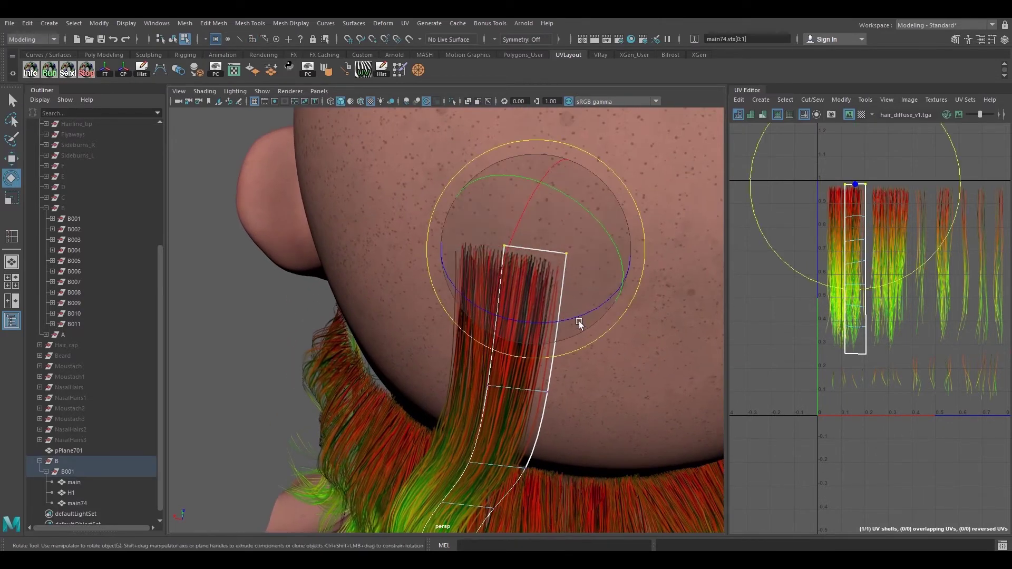
left_click_drag(577, 319, 592, 312)
key("w")
Select all of main74's UVs and move them sideways onto another thin strand clump in the hair texture
middle_click_drag(841, 228, 784, 250, "alt")
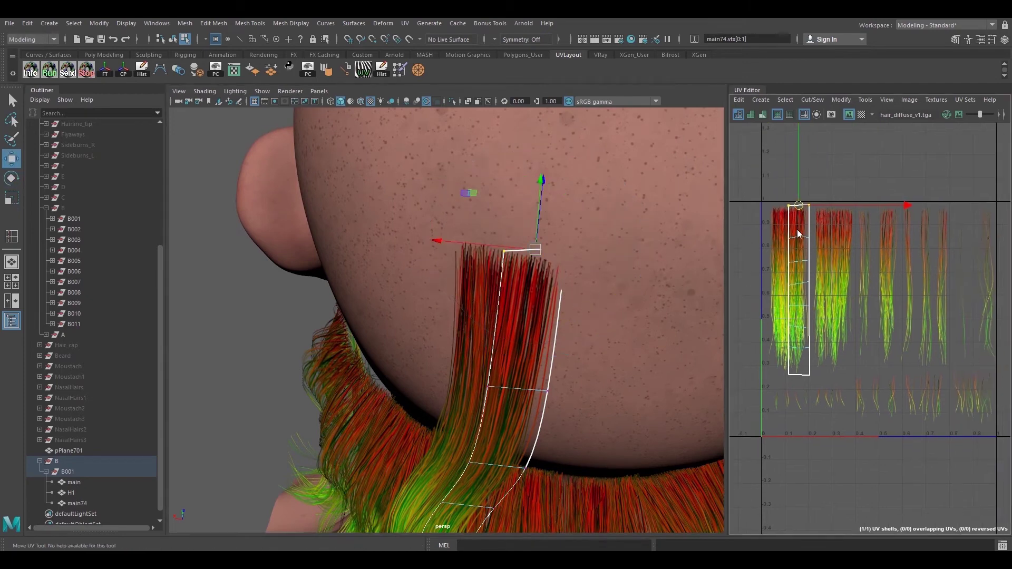
right_click_drag(797, 233, 832, 232)
left_click_drag(863, 407, 864, 408)
middle_click_drag(865, 310, 792, 336, "alt")
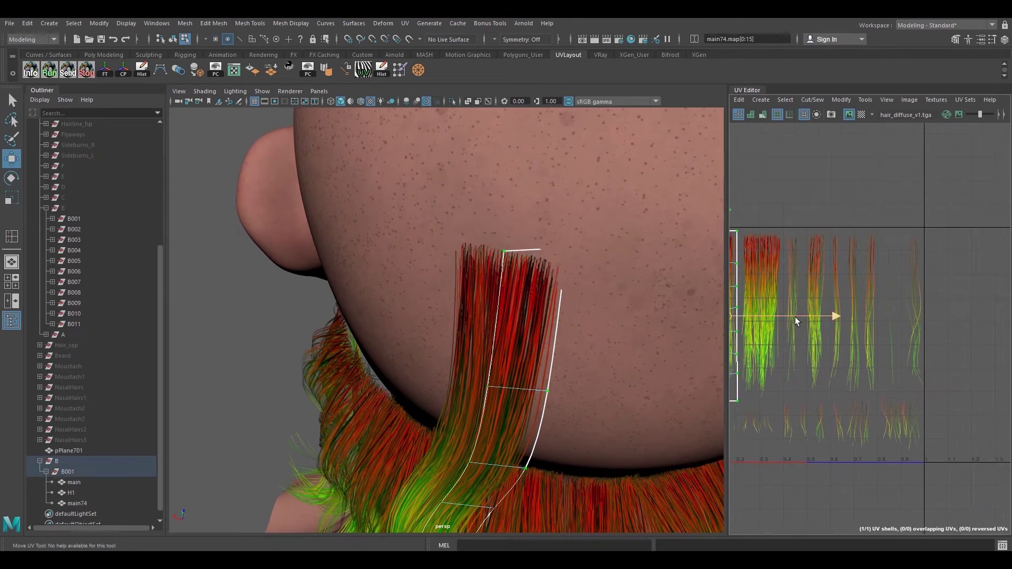
left_click_drag(794, 317, 938, 318)
middle_click_drag(938, 317, 902, 326, "alt")
scroll(899, 327, "up", 4)
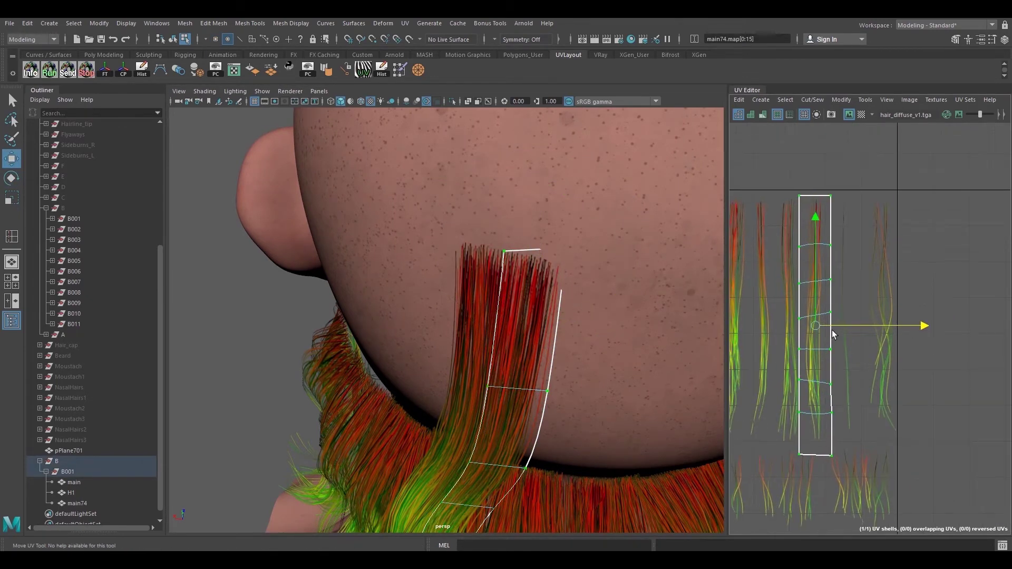
left_click_drag(834, 325, 836, 320)
Scale main74's UV shell horizontally to make it slightly narrower around the thin strand clump
scroll(836, 321, "up", 4)
middle_click_drag(783, 180, 814, 271, "alt")
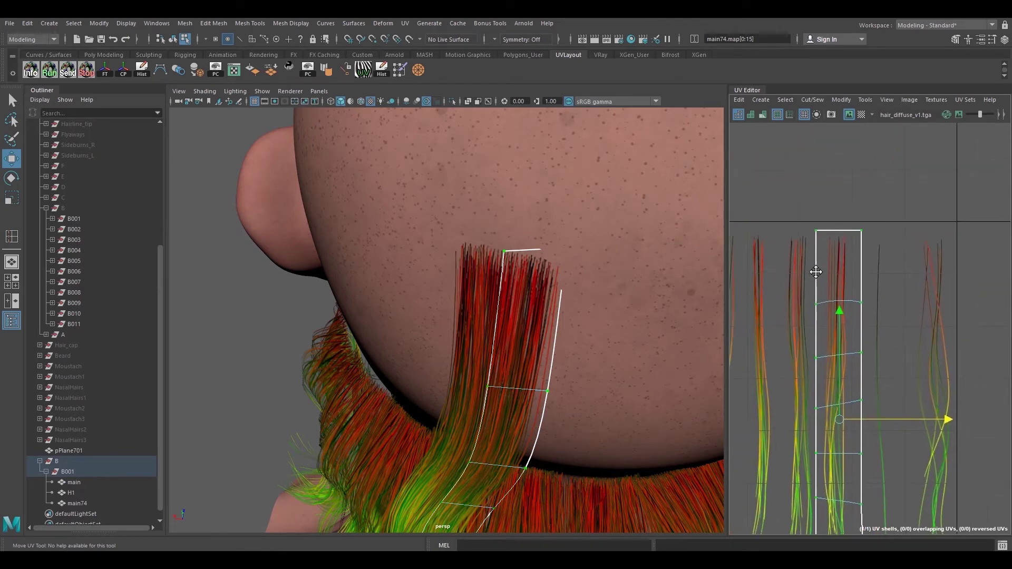
middle_click_drag(849, 317, 840, 277, "alt")
key("r")
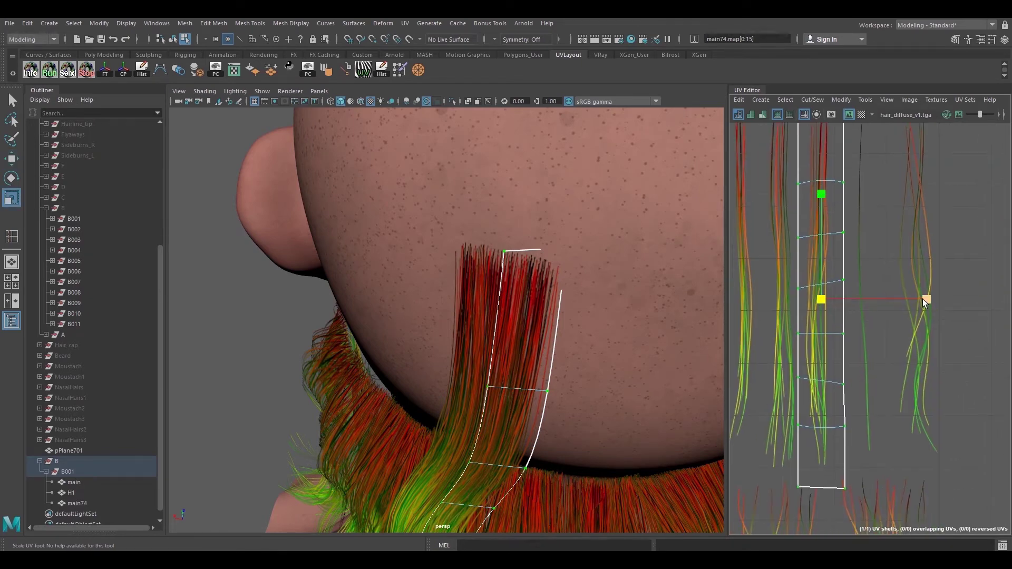
left_click_drag(923, 300, 918, 299)
key("w")
Select main74's bottom row of UVs and raise it closer to the strand tips
middle_click_drag(867, 355, 846, 283, "alt")
left_click_drag(773, 324, 869, 436)
scroll(797, 372, "up", 2)
left_click_drag(761, 402, 872, 440)
scroll(802, 368, "down", 4)
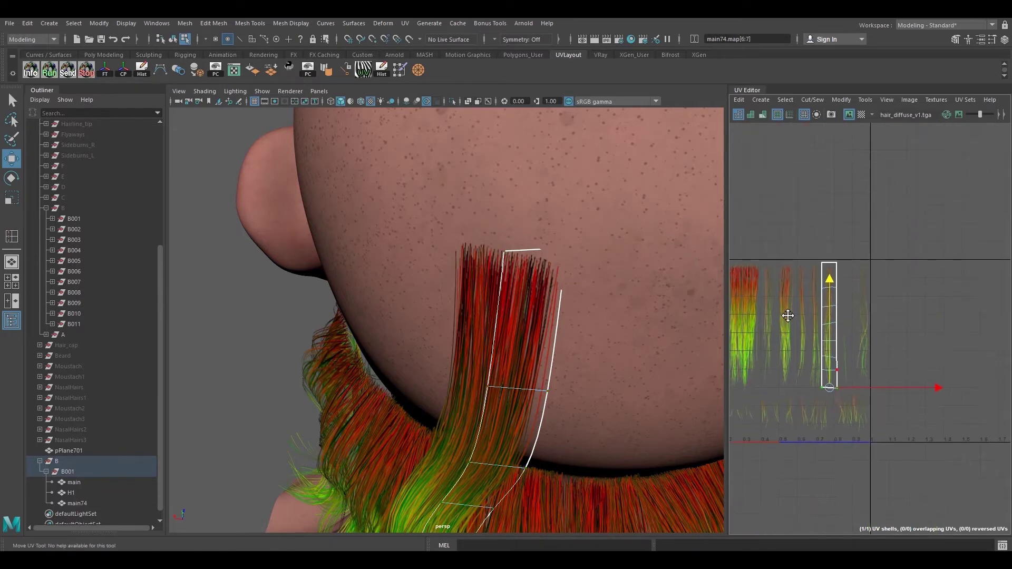
Rotate and move main74's second row of vertices to offset it from the main card
right_click_drag(834, 266, 791, 271)
left_click_drag(560, 309, 548, 316, "alt")
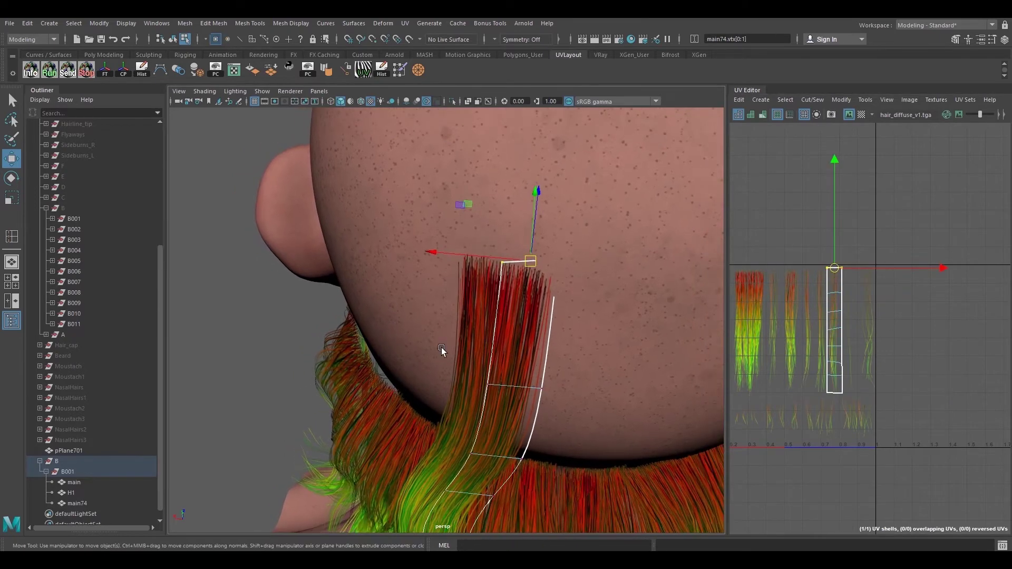
left_click_drag(450, 358, 582, 419)
left_click_drag(582, 419, 449, 334, "alt")
key("e")
key("w")
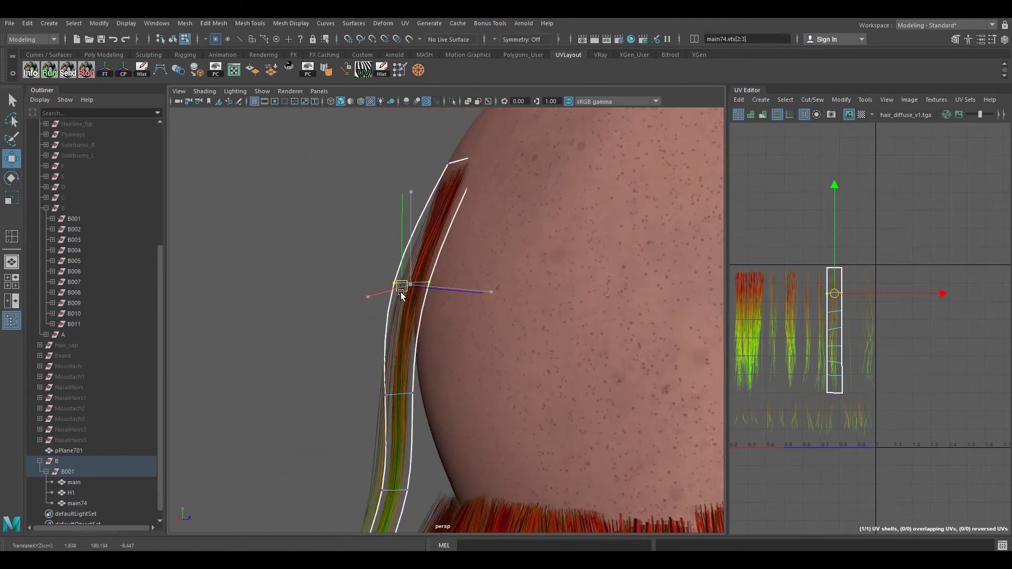
left_click_drag(414, 291, 453, 316, "alt")
Rotate and move the middle rows of vertices on main74 to twist the strand above the existing hair
left_click_drag(385, 339, 460, 390)
key("e")
left_click_drag(460, 390, 559, 341, "alt")
left_click_drag(560, 340, 506, 319)
key("w")
middle_click_drag(533, 361, 579, 259, "alt")
left_click_drag(505, 281, 598, 327)
key("e")
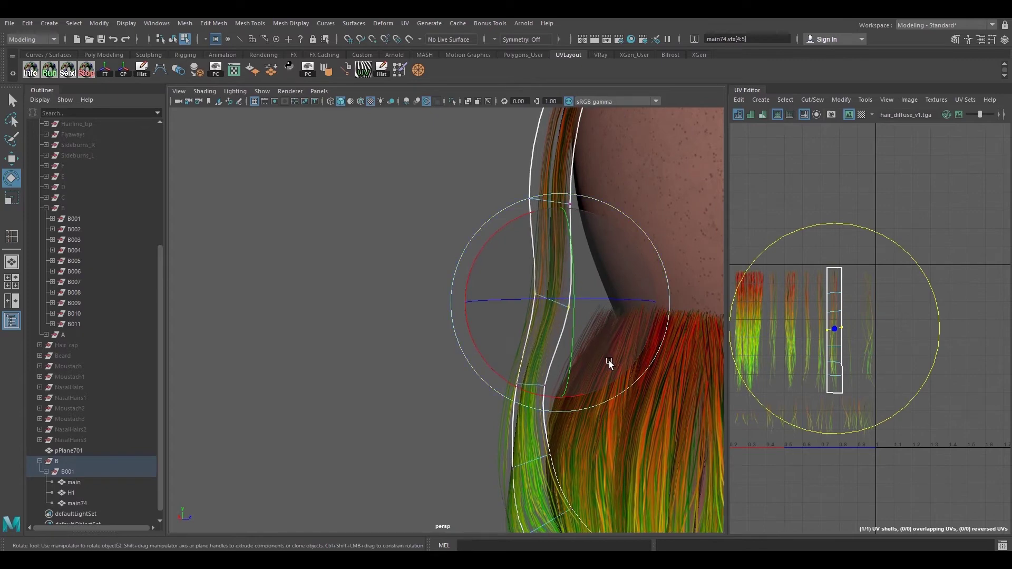
key("w")
Rotate and move main74's lower rows of vertices to carry the twist down toward the tip
left_click_drag(540, 306, 580, 332, "alt")
left_click_drag(507, 338, 584, 295)
left_click_drag(584, 295, 505, 321, "alt")
key("e")
key("w")
left_click_drag(456, 312, 498, 315)
key("e")
key("w")
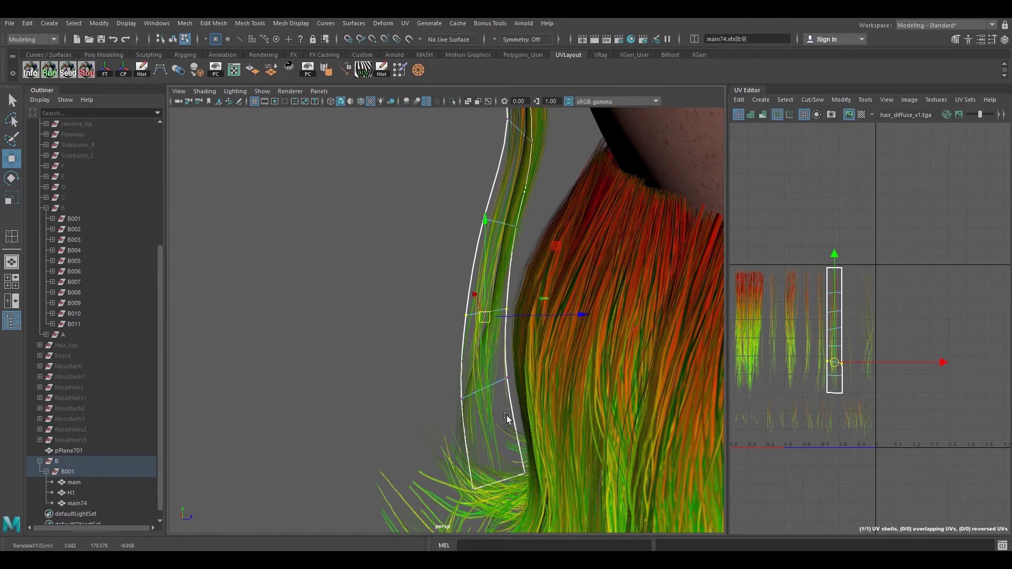
Rotate and move main74's lower vertex row to continue bending the strand along the clump
left_click_drag(505, 418, 527, 330, "alt")
left_click_drag(458, 323, 545, 378)
left_click_drag(545, 378, 578, 340, "alt")
key("e")
key("w")
left_click_drag(519, 353, 510, 353)
middle_click_drag(527, 363, 536, 326, "alt")
left_click_drag(520, 318, 527, 316)
middle_click_drag(537, 332, 539, 245, "alt")
Rotate and move main74's end vertices to set the strand tip against the clump, and return to object selection
left_click_drag(461, 321, 654, 420)
key("e")
left_click_drag(546, 410, 555, 401, "alt")
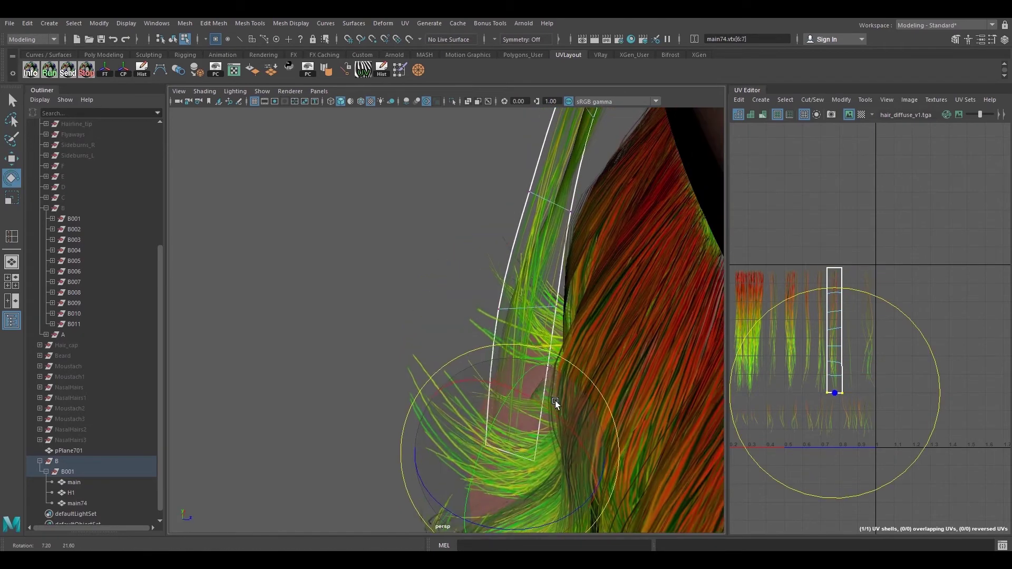
left_click_drag(538, 463, 542, 418, "alt")
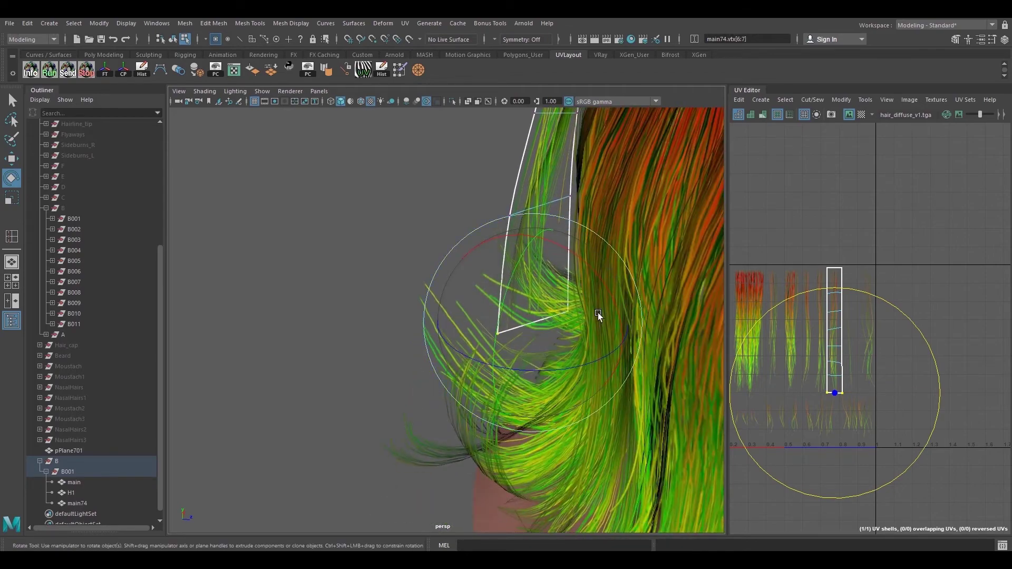
key("w")
right_click_drag(592, 323, 555, 409, "alt")
left_click_drag(556, 409, 587, 429, "alt")
middle_click_drag(587, 429, 571, 445, "alt")
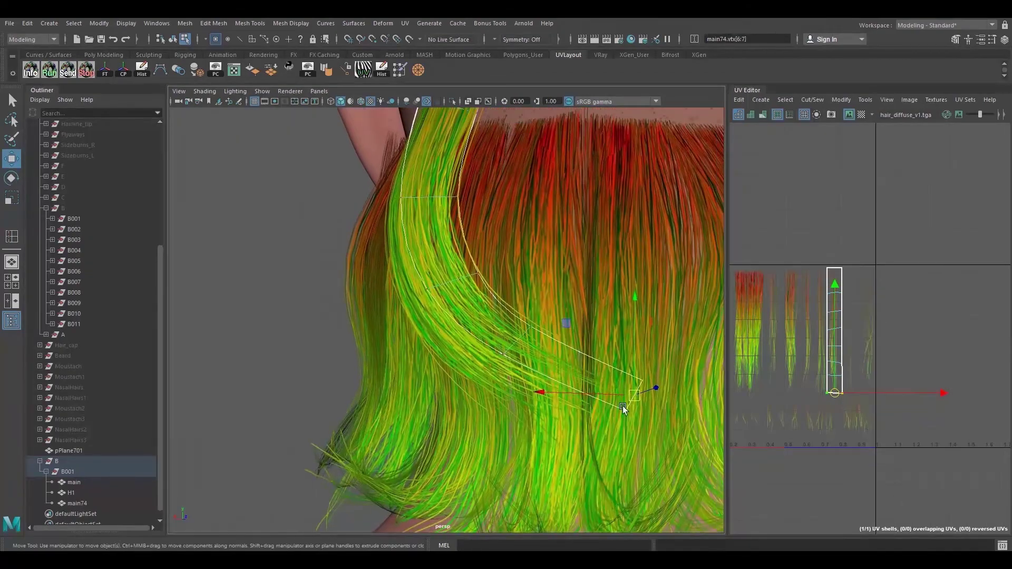
mouse_move(631, 393)
left_mouse_down()
mouse_move(593, 343)
mouse_move(609, 359)
mouse_move(568, 412)
mouse_move(533, 299)
mouse_move(534, 382)
mouse_move(613, 386)
left_mouse_up()
left_click_drag(572, 342, 520, 252, "alt")
right_click_drag(520, 252, 549, 228)
left_click_drag(502, 295, 526, 299, "alt")
left_click_drag(559, 342, 491, 323, "alt")
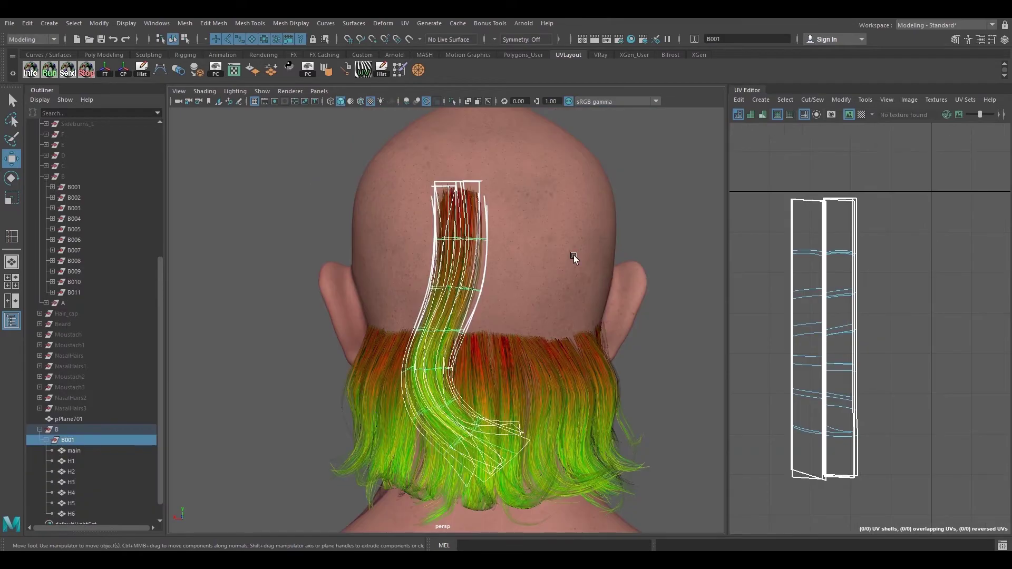
Select strands H1 to H6 in group B001, excluding the main card, and switch them to vertex editing
left_click_drag(573, 255, 521, 321, "alt")
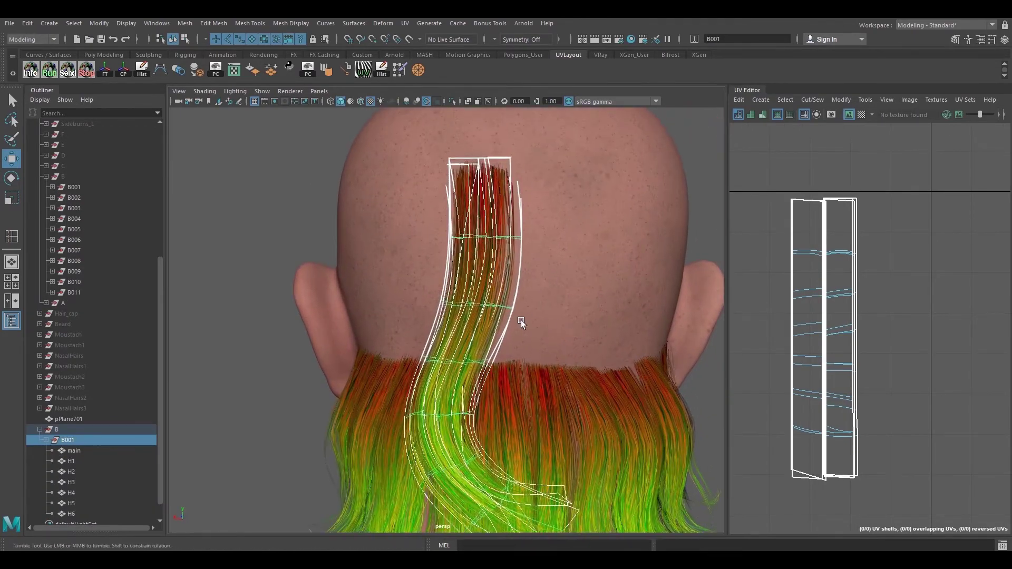
left_click(45, 440)
scroll(84, 472, "down", 3)
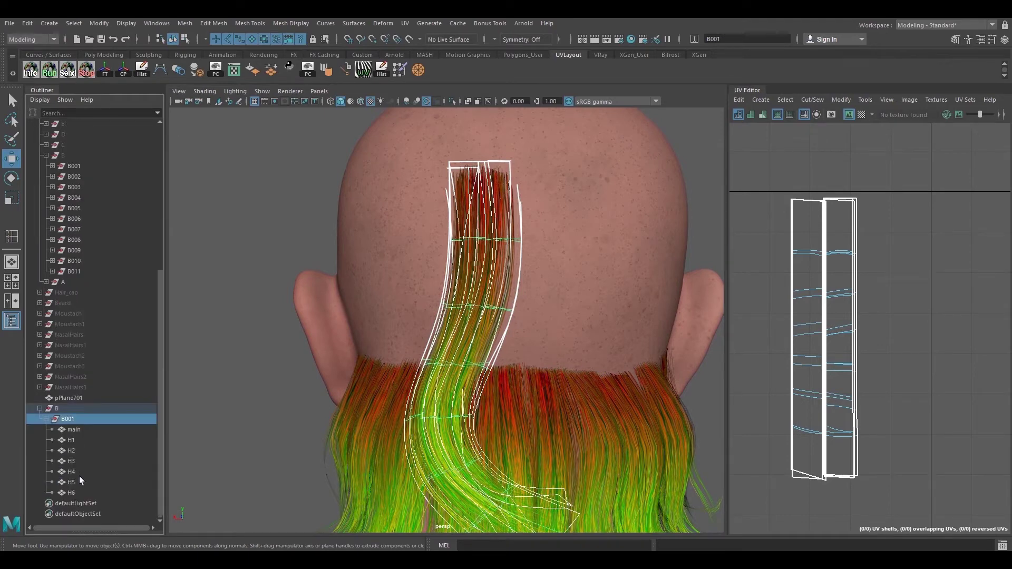
left_click(74, 441)
left_click(78, 490, "shift")
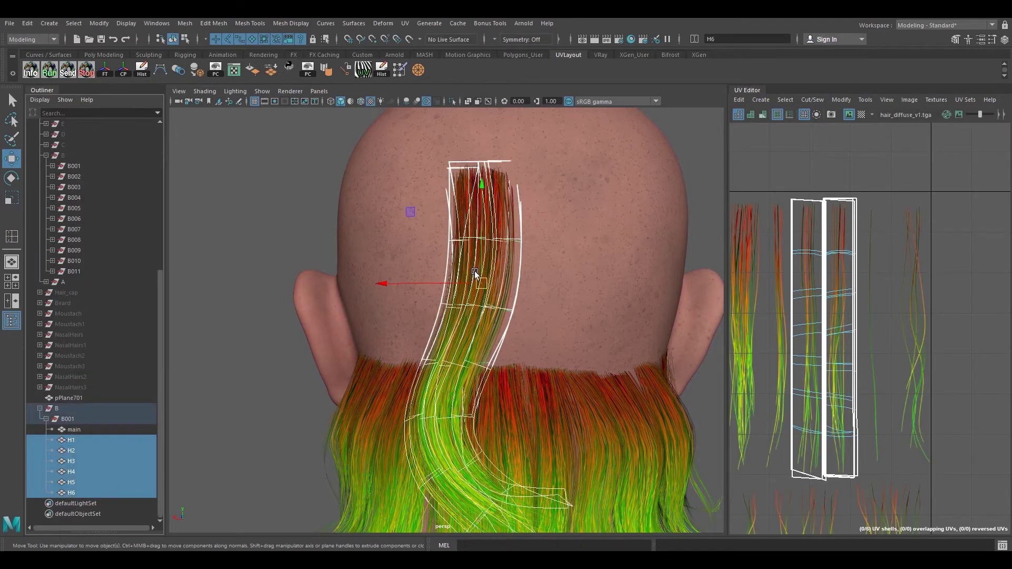
left_click(65, 430)
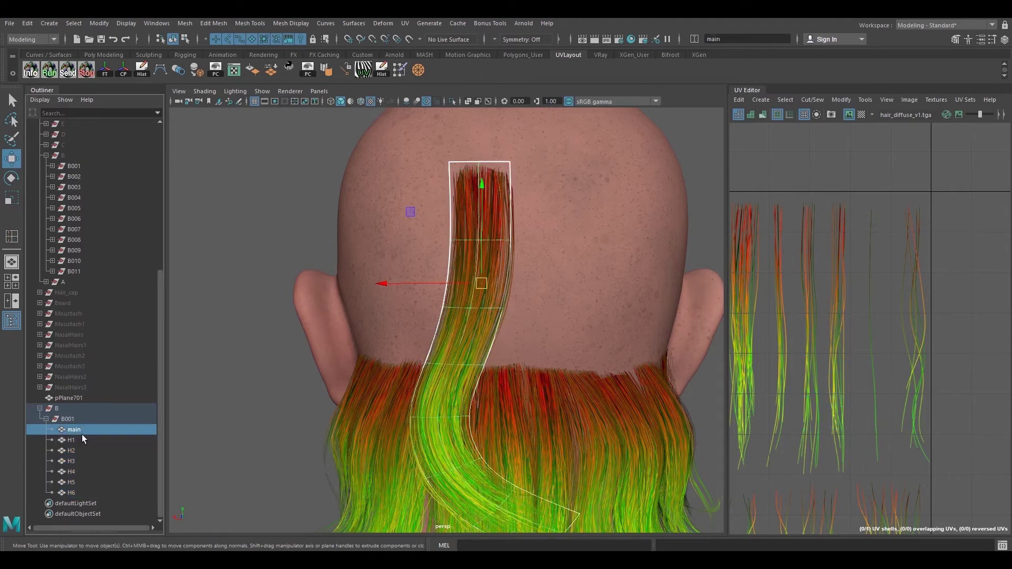
left_click(73, 492, "shift")
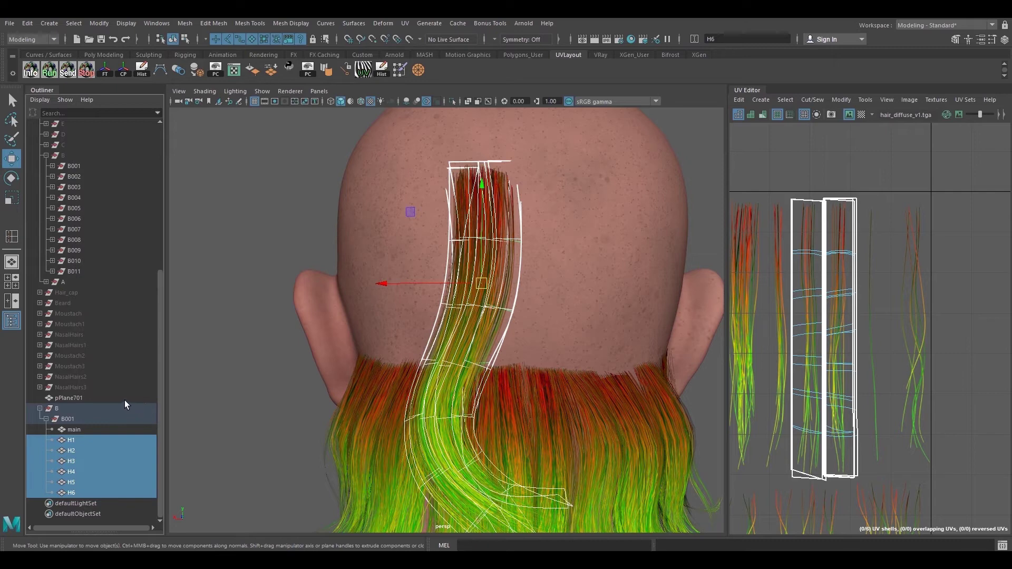
middle_click_drag(526, 268, 521, 286, "alt")
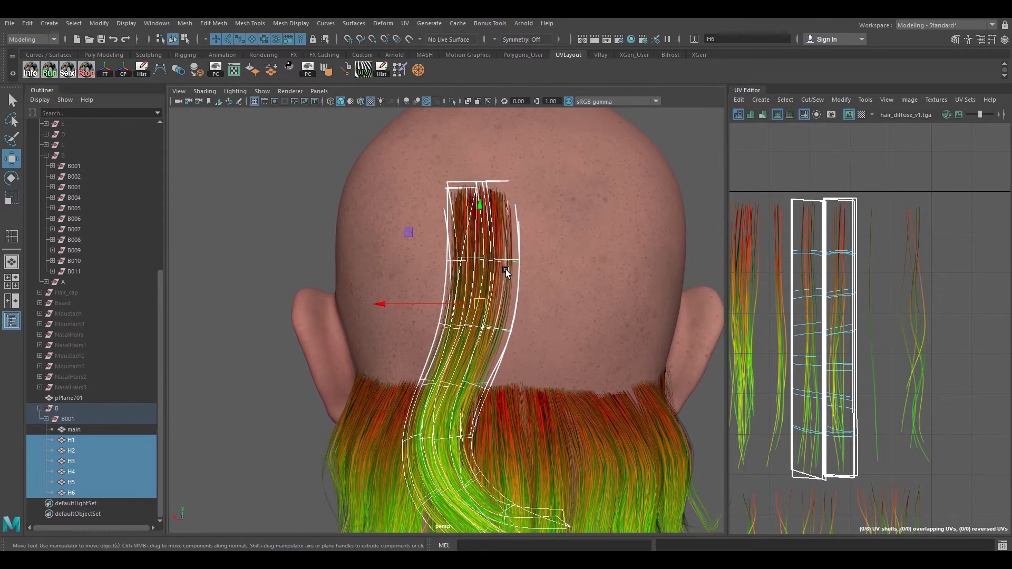
right_click_drag(506, 270, 458, 273)
left_click_drag(401, 316, 418, 330, "alt")
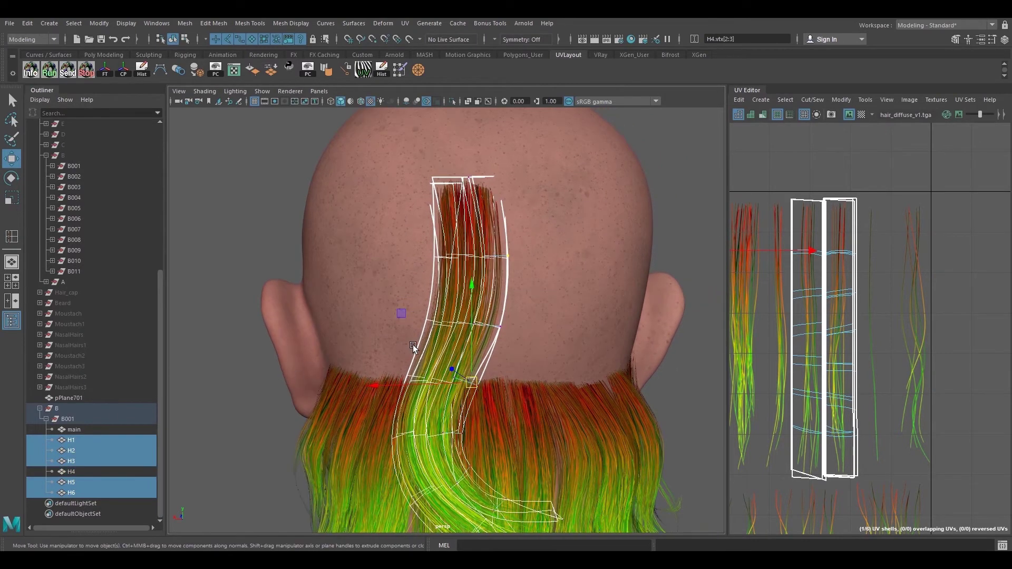
key("F8")
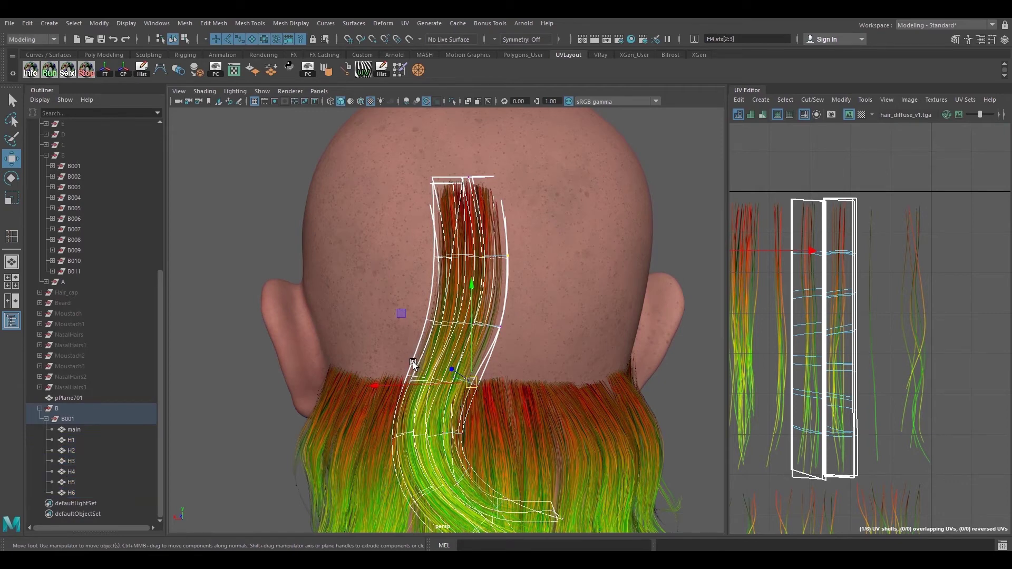
Scale the upper and middle vertex rows of strands H1 to H6 together to widen the clump around the main card
left_click_drag(552, 338, 543, 333, "alt")
left_click_drag(408, 311, 538, 356)
key("r")
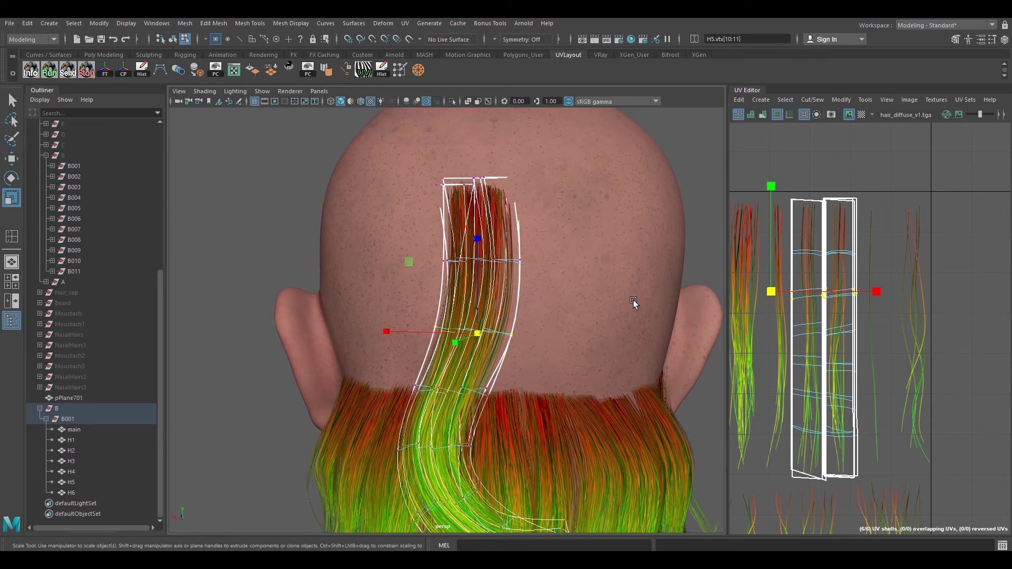
left_click_drag(628, 300, 389, 392, "alt")
middle_click_drag(418, 394, 418, 379, "alt")
left_click_drag(445, 383, 454, 383)
middle_click_drag(454, 383, 471, 347, "alt")
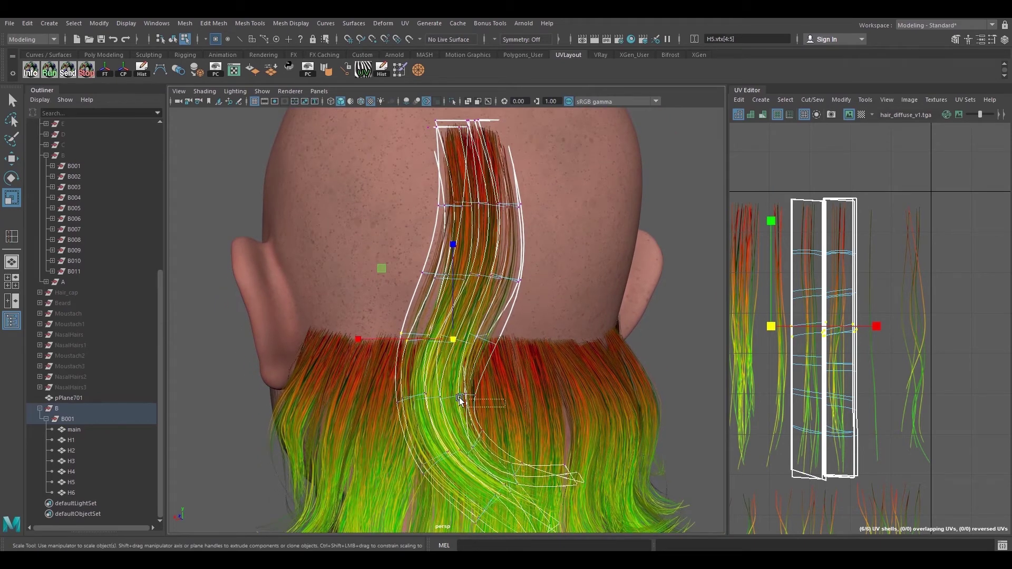
mouse_move(459, 397)
left_mouse_down()
mouse_move(361, 385)
mouse_move(448, 399)
left_mouse_up()
middle_click_drag(524, 323, 521, 401, "alt")
left_click_drag(413, 276, 597, 314)
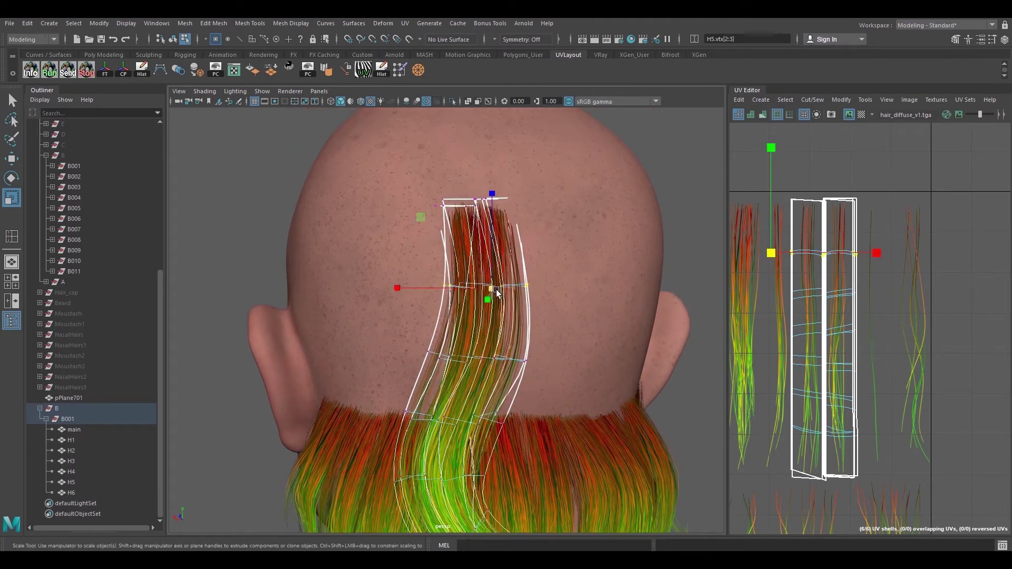
left_click_drag(498, 293, 500, 290)
Adjust the position of the upper and middle vertex rows of H1 to H6 relative to the head from the side
middle_click_drag(553, 393, 552, 334, "alt")
right_click_drag(552, 335, 549, 359, "alt")
key("w")
left_click_drag(549, 359, 495, 382, "alt")
right_click_drag(496, 382, 524, 390, "alt")
middle_click_drag(524, 390, 536, 311, "alt")
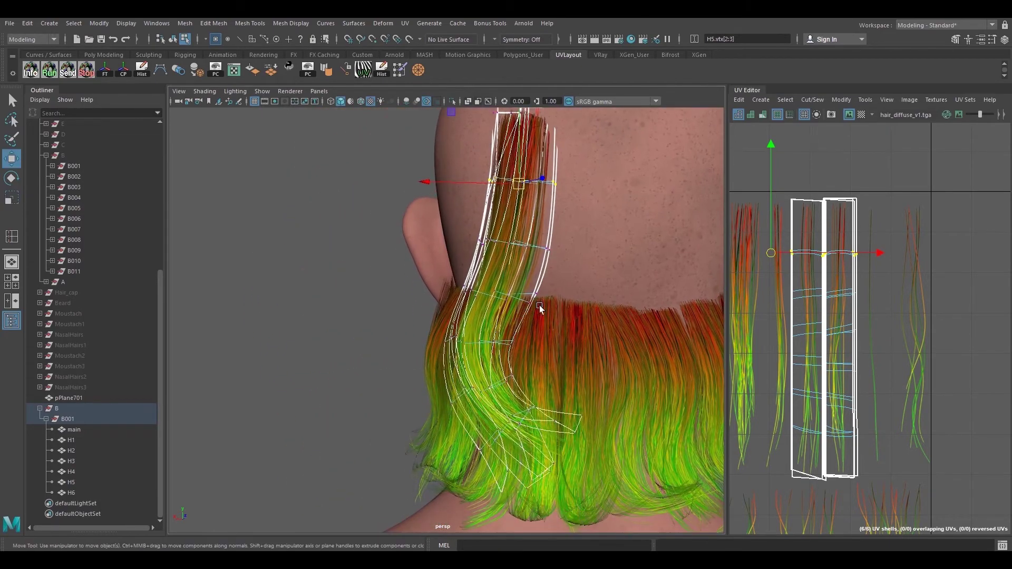
left_click_drag(536, 295, 495, 351, "alt")
middle_click_drag(495, 350, 519, 352, "alt")
mouse_move(519, 354)
left_mouse_down("alt")
mouse_move(620, 305)
mouse_move(569, 363)
mouse_move(456, 336)
mouse_move(420, 350)
mouse_move(477, 387)
mouse_move(427, 329)
mouse_move(516, 348)
left_mouse_up("alt")
left_click_drag(529, 343, 487, 347, "alt")
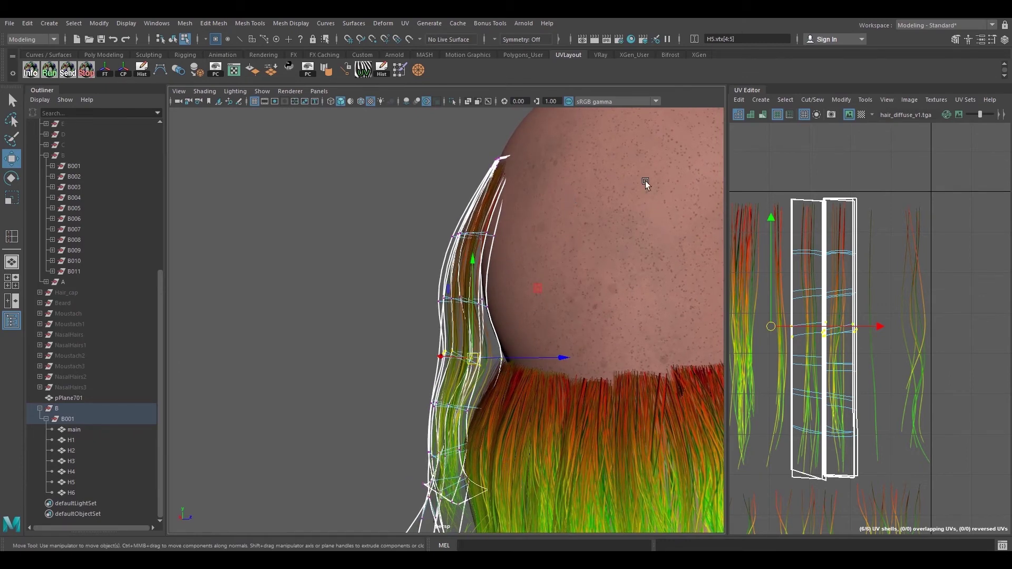
middle_click_drag(495, 358, 502, 299, "alt")
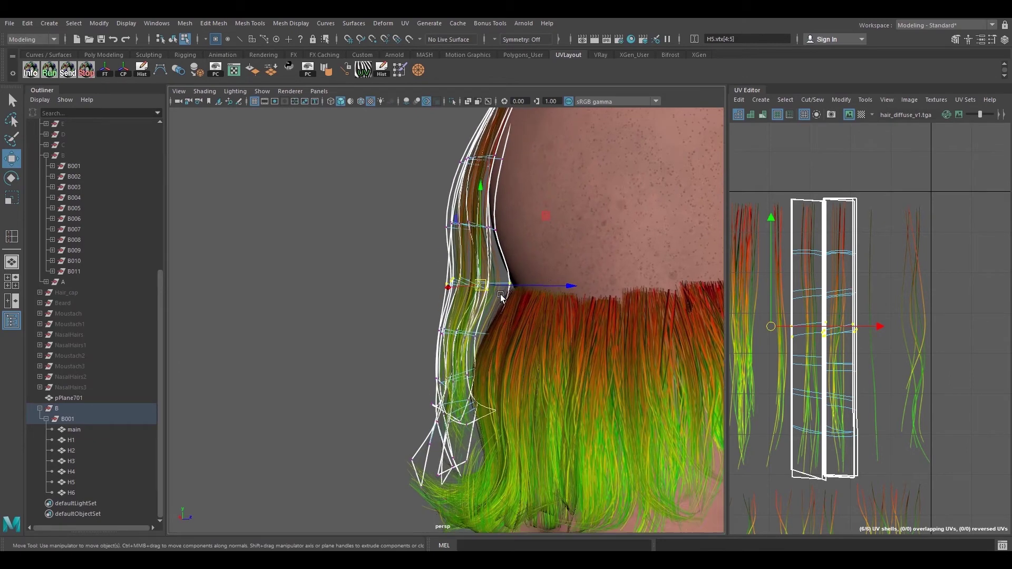
scroll(502, 299, "up", 2)
Rotate and move the lower vertex rows of strands H1 to H6 to fit the curve of the clump
left_click_drag(402, 313, 527, 346)
left_click_drag(527, 345, 369, 314, "alt")
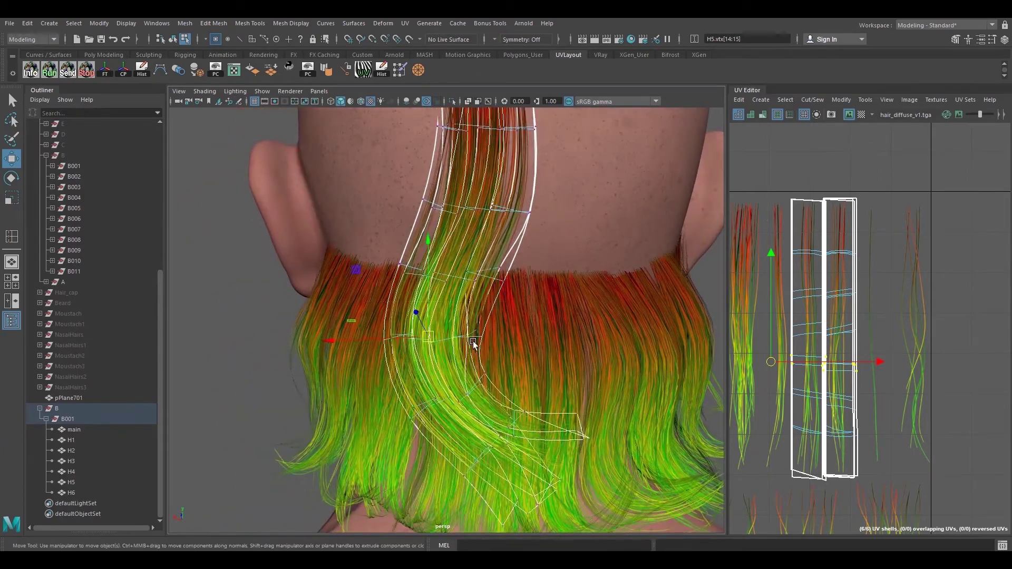
key("e")
left_click_drag(474, 341, 451, 374, "alt")
key("w")
left_click_drag(362, 331, 546, 391)
left_click_drag(546, 390, 519, 343, "alt")
right_click_drag(519, 343, 380, 315, "alt")
Return to object selection, clear the selection and review the textured clump from behind
left_click_drag(529, 319, 470, 312, "alt")
right_click_drag(467, 273, 510, 258)
left_click(478, 303)
left_click_drag(542, 315, 469, 352, "alt")
left_click(337, 419)
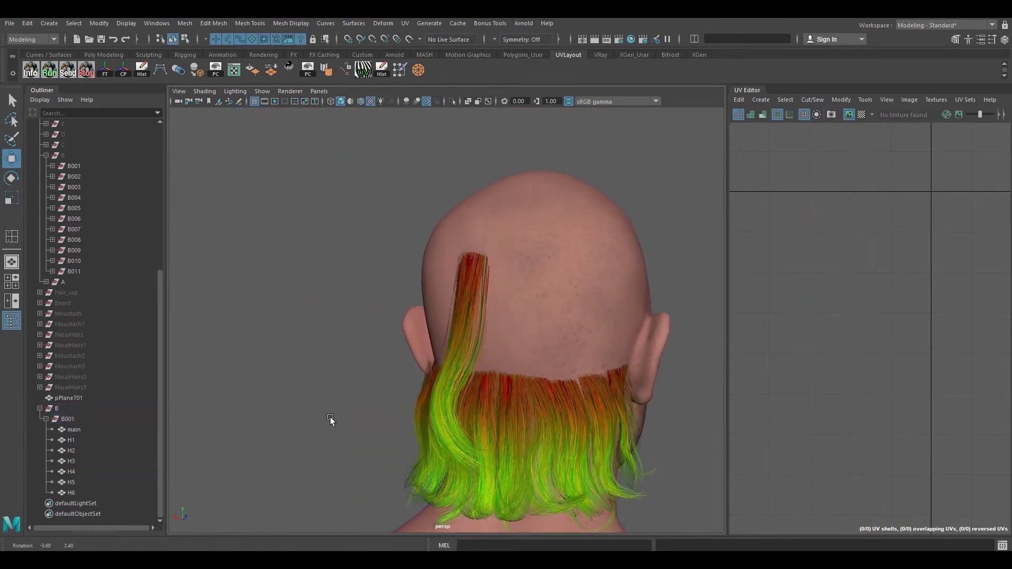
left_click_drag(336, 419, 467, 280, "alt")
left_click_drag(448, 413, 509, 322, "alt")
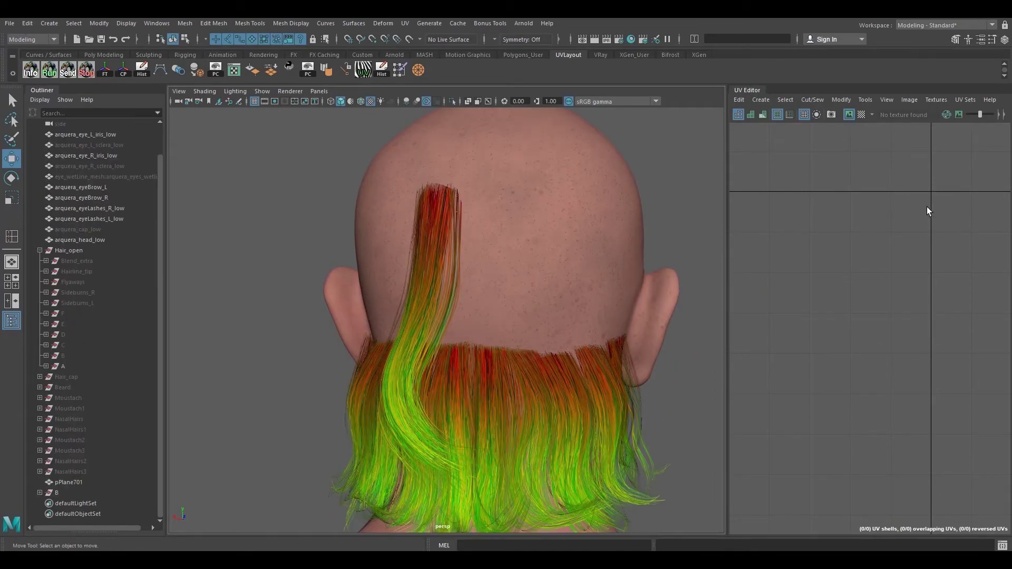
Show the model in untextured shaded display and examine how the clump's cards are layered
left_click_drag(478, 306, 545, 305, "alt")
scroll(546, 316, "up", 2)
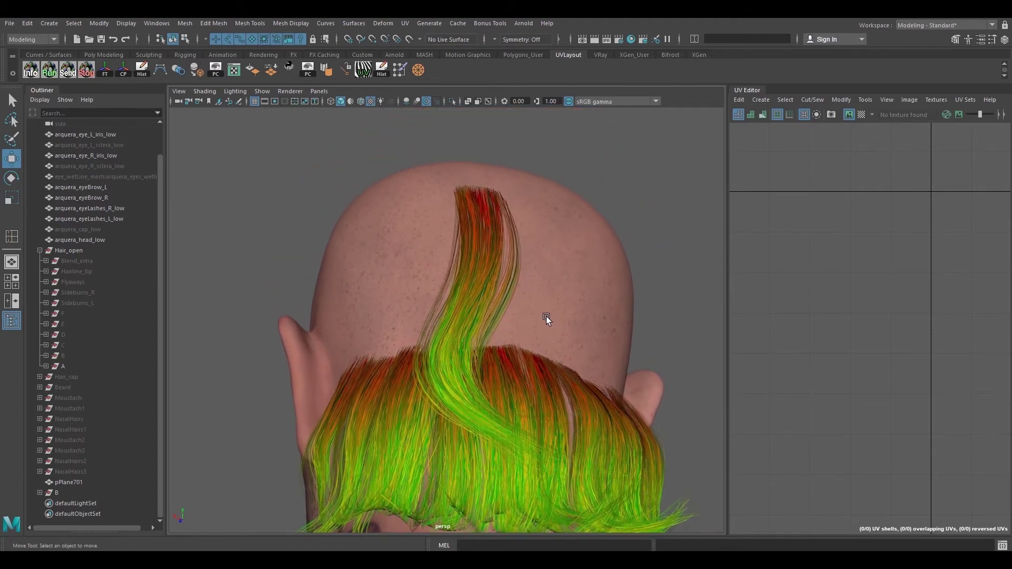
key("5")
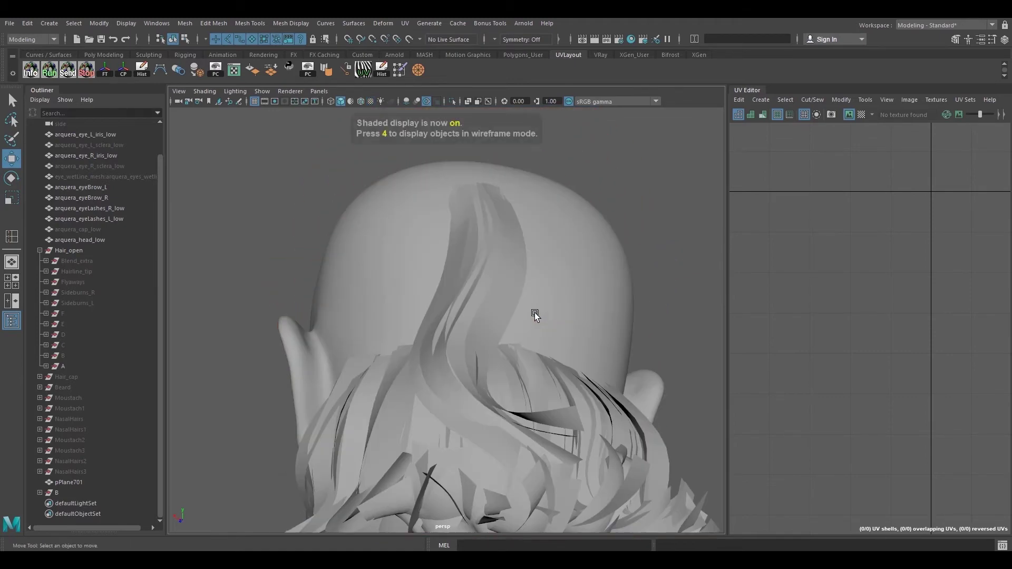
scroll(532, 300, "up", 2)
left_click_drag(529, 297, 444, 256, "alt")
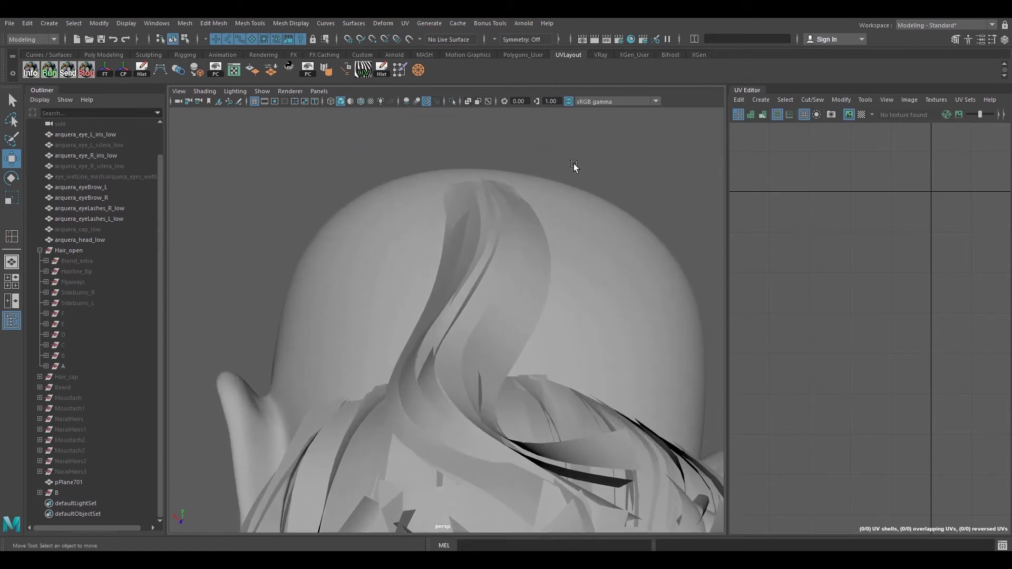
Capture the clump in Snipping Tool, sketch a cross-section line with angled strand cards above it, and close the capture
key("super+shift+s")
left_click_drag(319, 131, 646, 427)
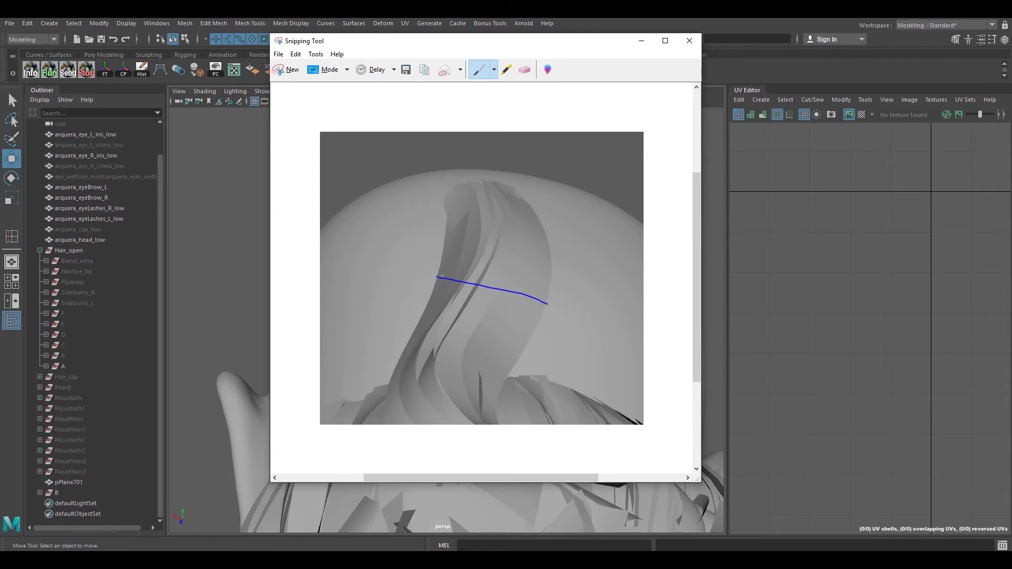
left_click_drag(436, 275, 467, 251)
left_click_drag(490, 256, 519, 292)
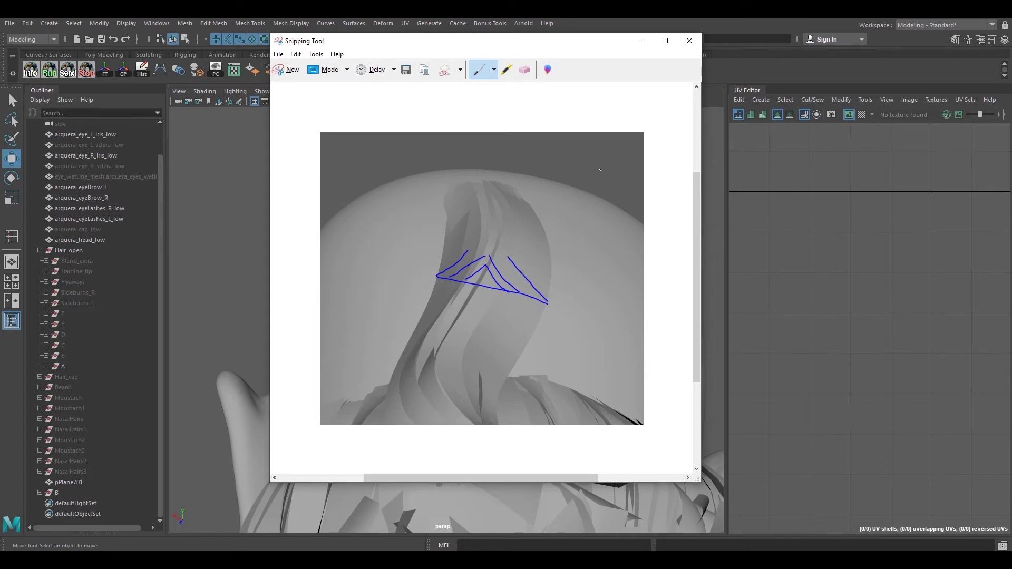
mouse_move(600, 169)
left_mouse_down()
mouse_move(565, 202)
mouse_move(632, 200)
left_mouse_up()
left_click(689, 41)
left_click(532, 268)
Restore the textured display and inspect the clump's volume from several angles
mouse_move(553, 259)
left_mouse_down("alt")
mouse_move(551, 311)
mouse_move(515, 289)
mouse_move(527, 315)
mouse_move(413, 302)
mouse_move(475, 283)
mouse_move(462, 319)
left_mouse_up("alt")
key("6")
scroll(470, 270, "up", 2)
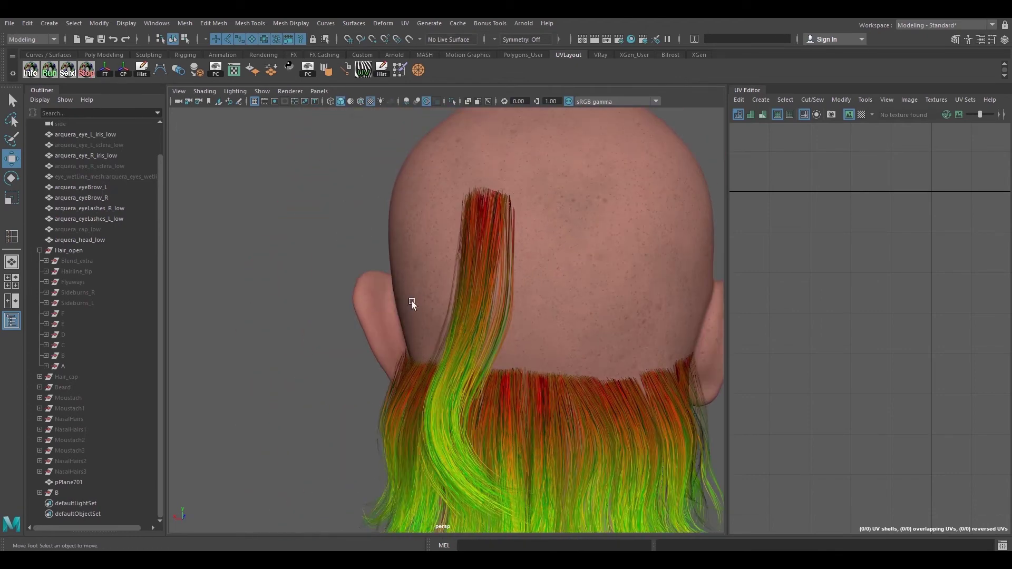
left_click_drag(410, 301, 457, 275, "alt")
left_click_drag(435, 220, 461, 328, "alt")
left_click_drag(388, 276, 469, 274, "alt")
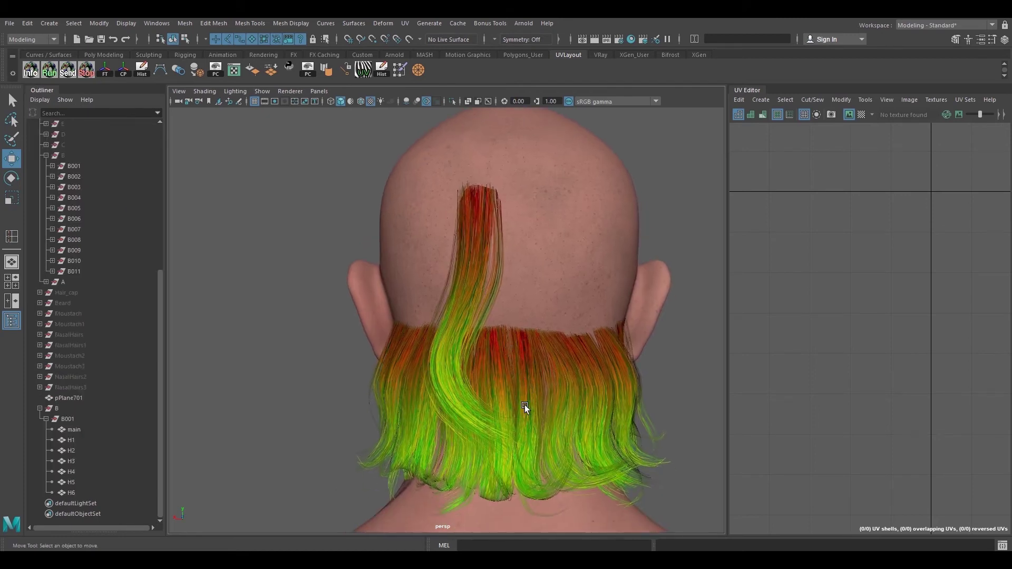
Collapse and hide the newly built B group, and show the complete B group inside Hair_open
left_click(45, 419)
left_click(39, 482)
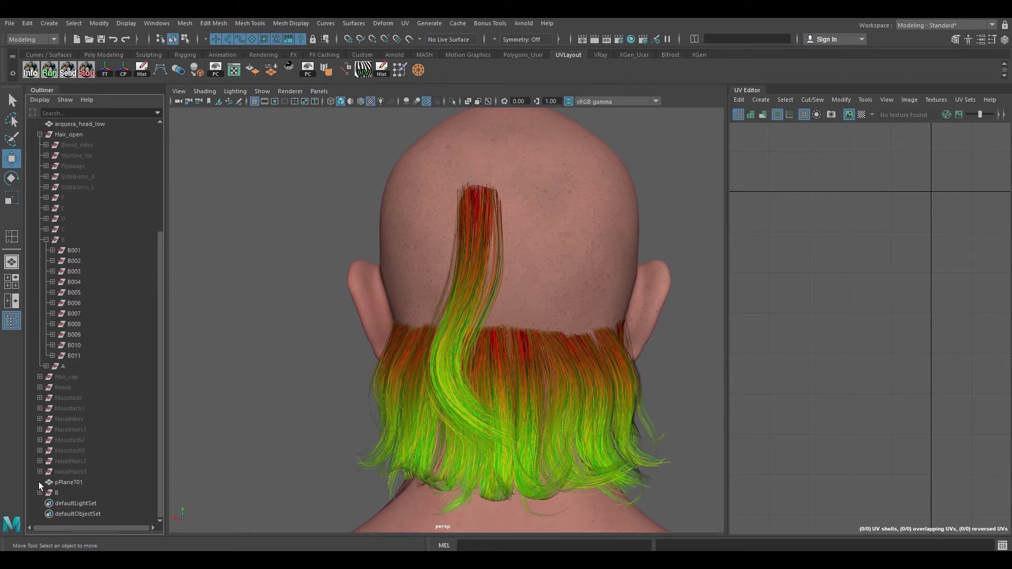
left_click(62, 493)
key("ctrl+h")
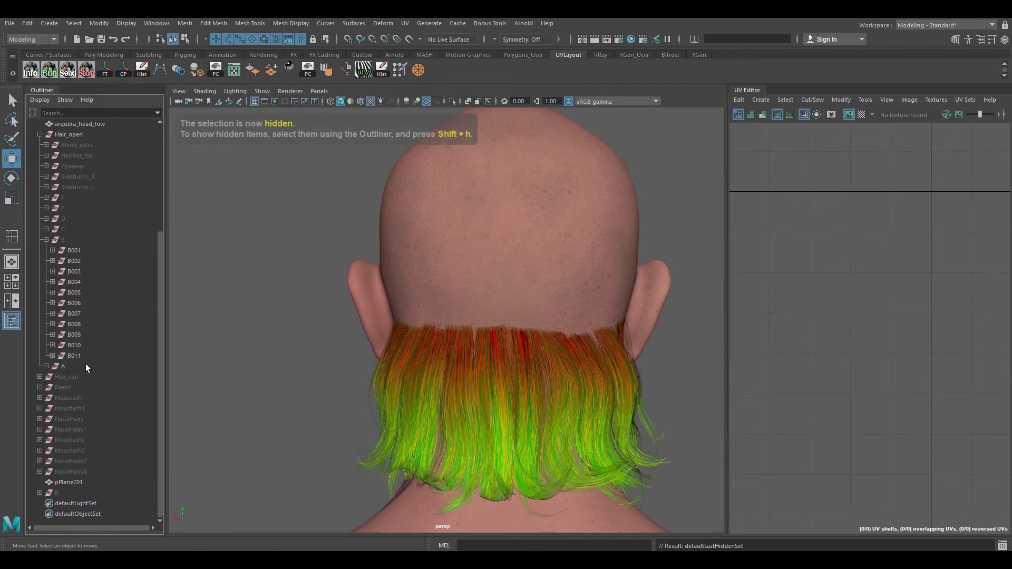
left_click(71, 240)
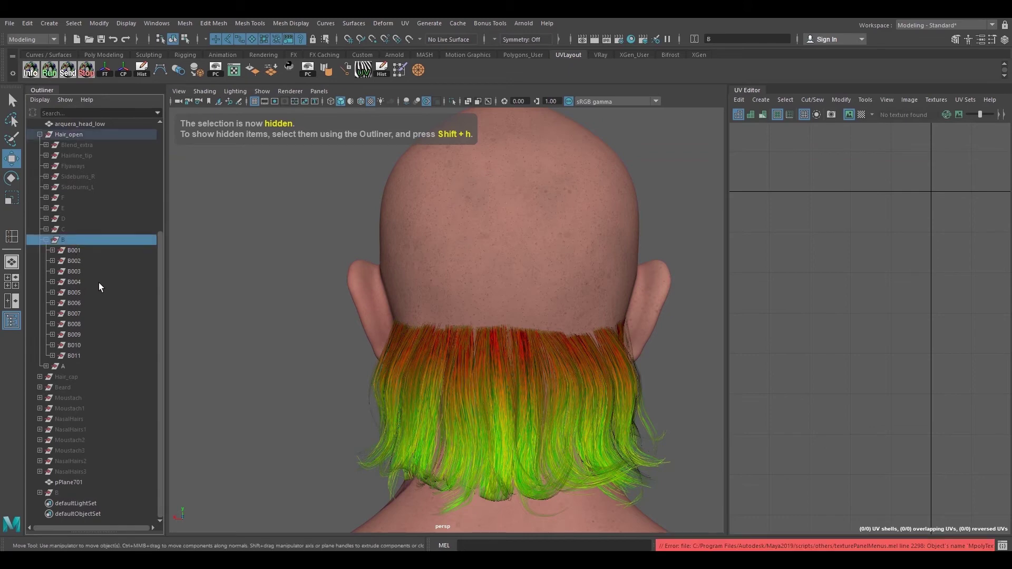
key("shift+h")
left_click(254, 292)
scroll(456, 290, "down", 3)
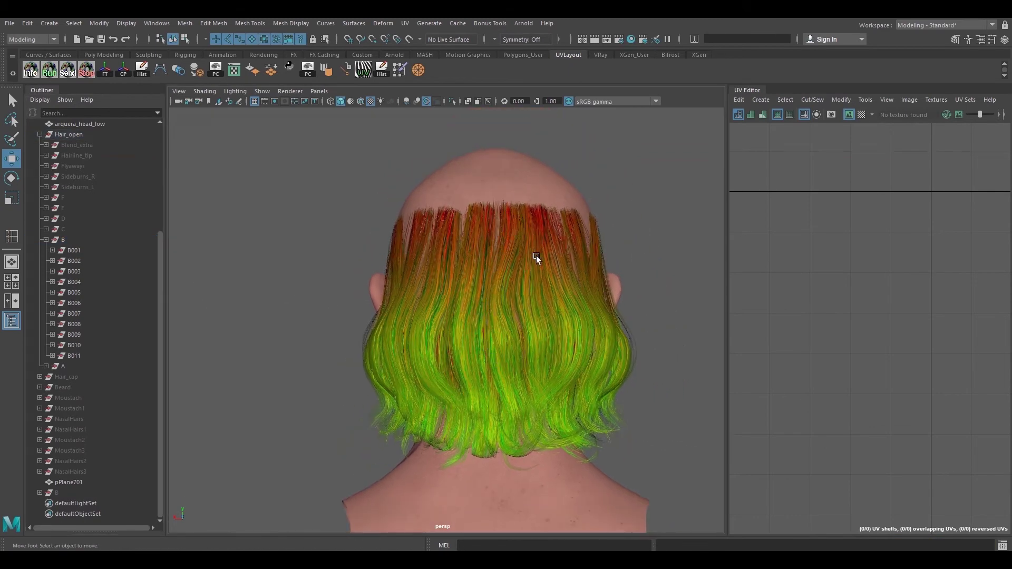
Capture the back view of row B in Snipping Tool and outline a central clump with a second, overlapping clump beside it
left_click_drag(568, 350, 543, 337, "alt")
left_click_drag(522, 227, 503, 296, "alt")
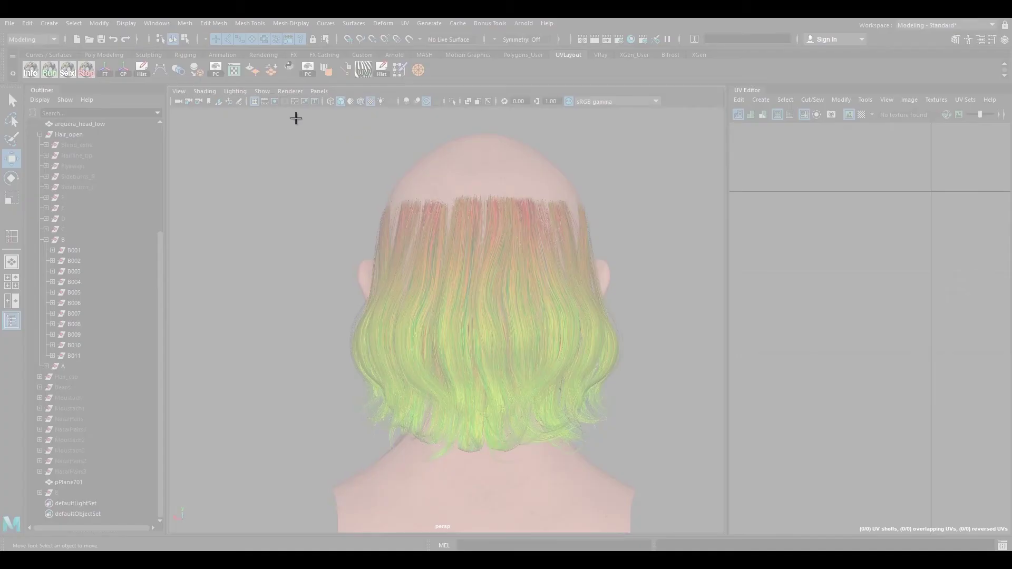
left_click_drag(293, 118, 679, 525)
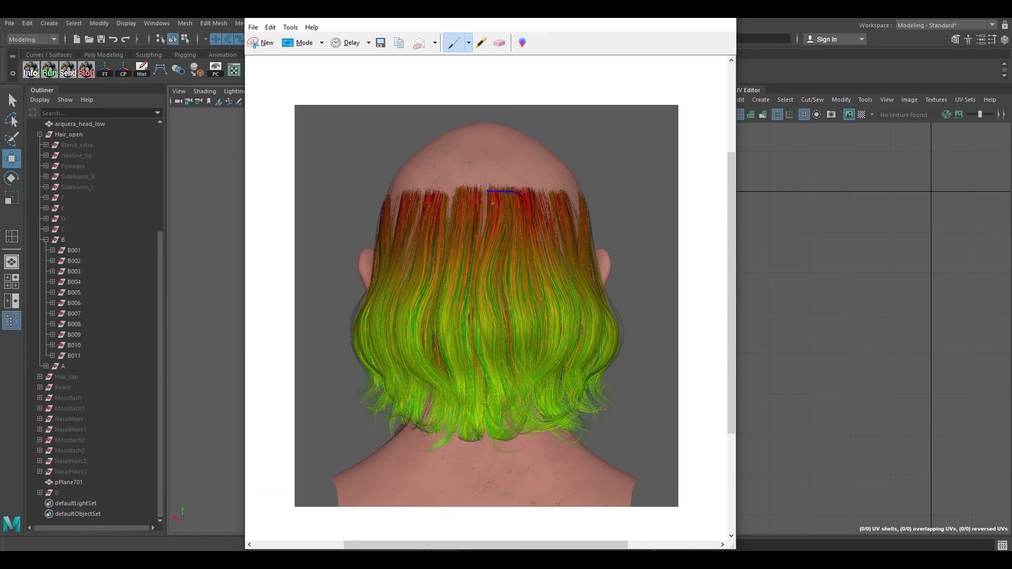
left_click_drag(480, 244, 501, 409)
mouse_move(520, 193)
left_mouse_down()
mouse_move(504, 358)
mouse_move(517, 408)
left_mouse_up()
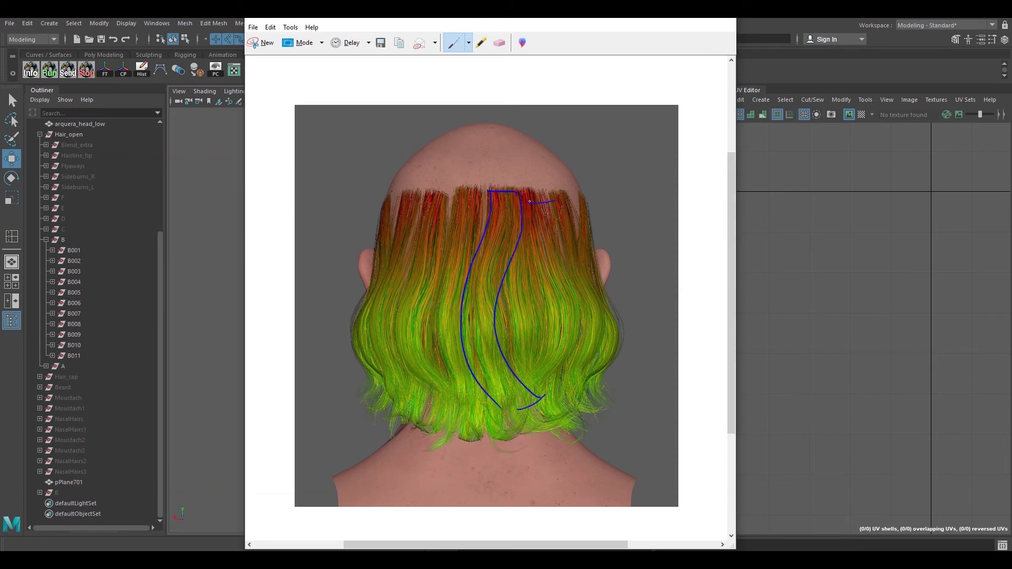
mouse_move(526, 201)
left_mouse_down()
mouse_move(452, 379)
mouse_move(533, 265)
mouse_move(534, 287)
left_mouse_up()
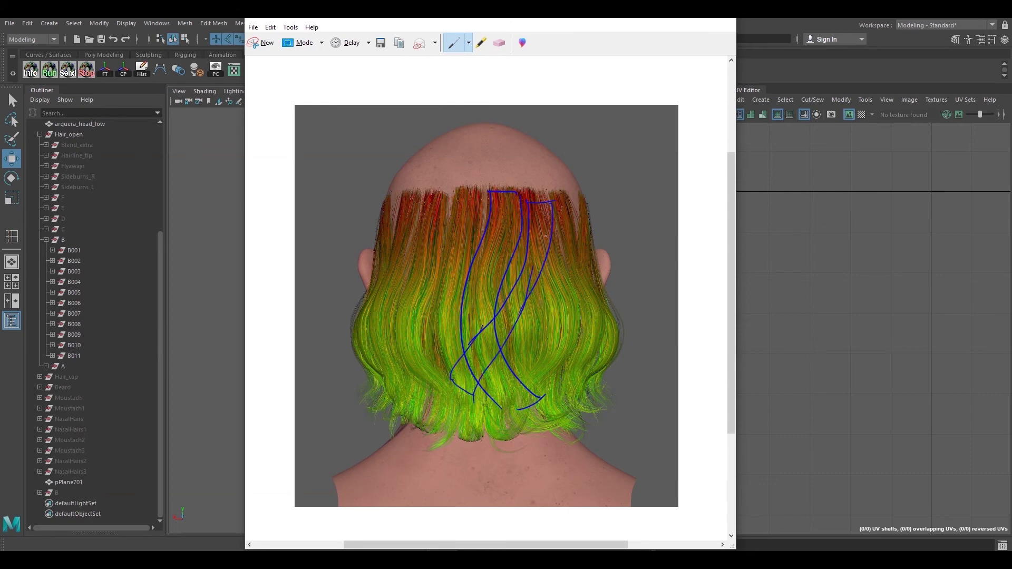
Outline more overlapping clumps on both sides of the central one, and close the capture
left_click_drag(553, 207, 524, 370)
left_click_drag(571, 250, 560, 382)
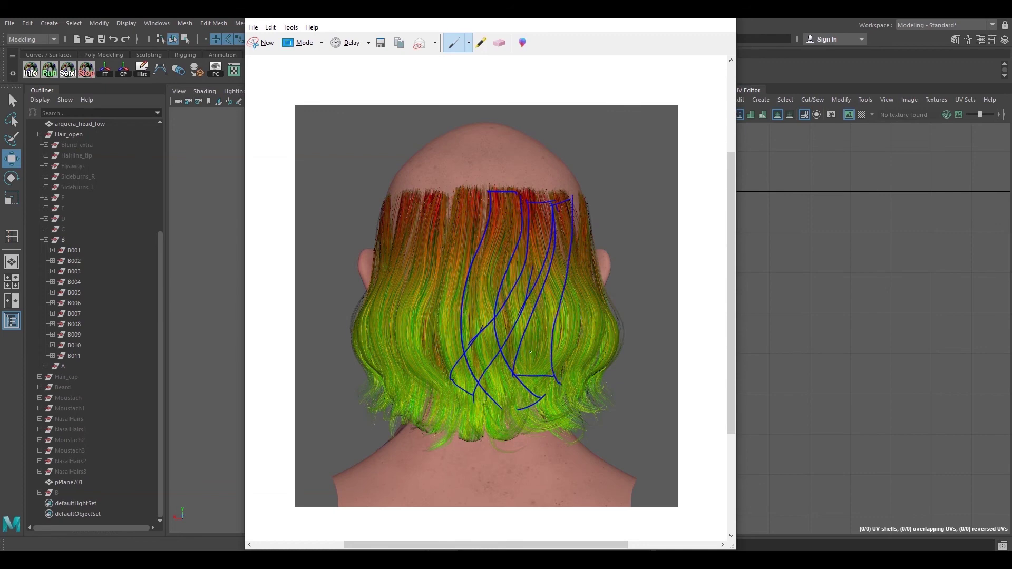
left_click_drag(455, 195, 412, 358)
mouse_move(485, 193)
left_mouse_down()
mouse_move(453, 369)
mouse_move(462, 396)
left_mouse_up()
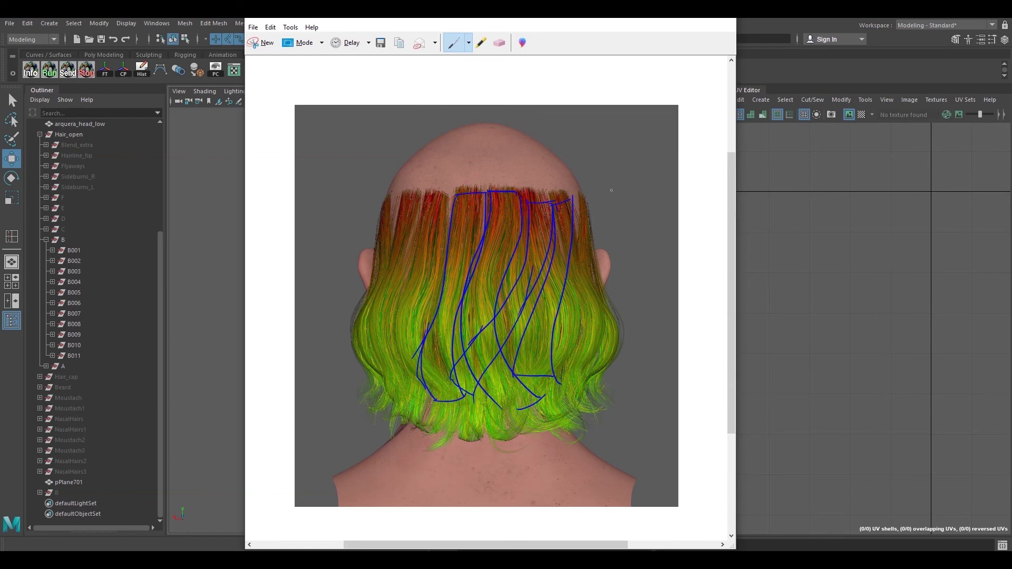
left_click(729, 20)
left_click(533, 293)
left_click(533, 290)
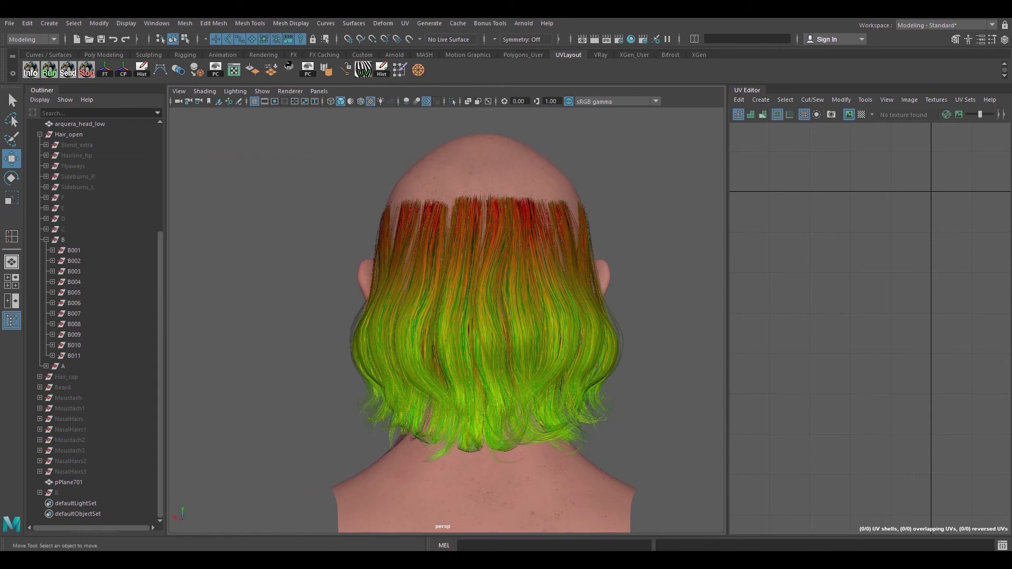
Collapse and hide the complete B group in Hair_open, and show the newly built B group
left_click(46, 239)
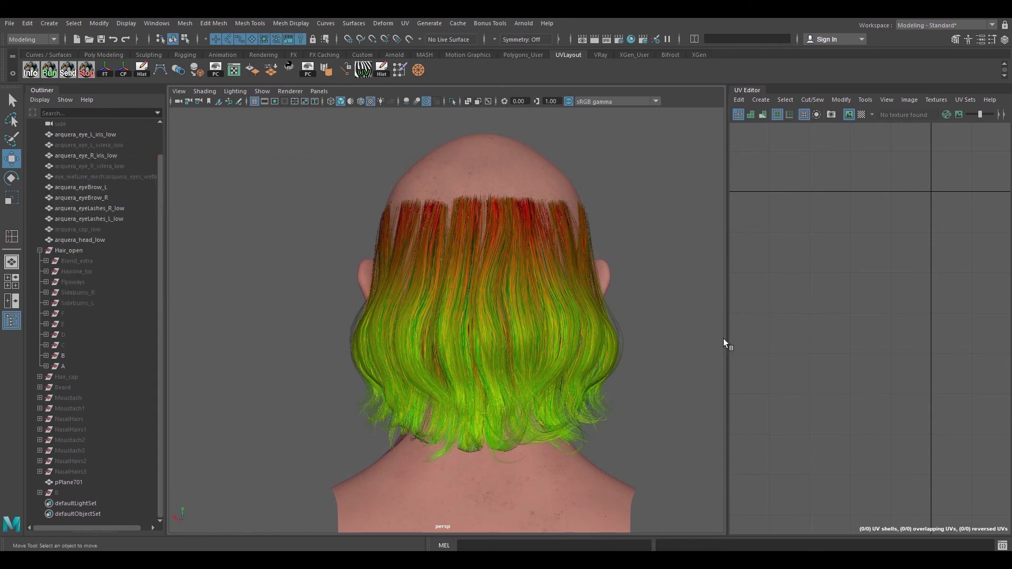
left_click(64, 356)
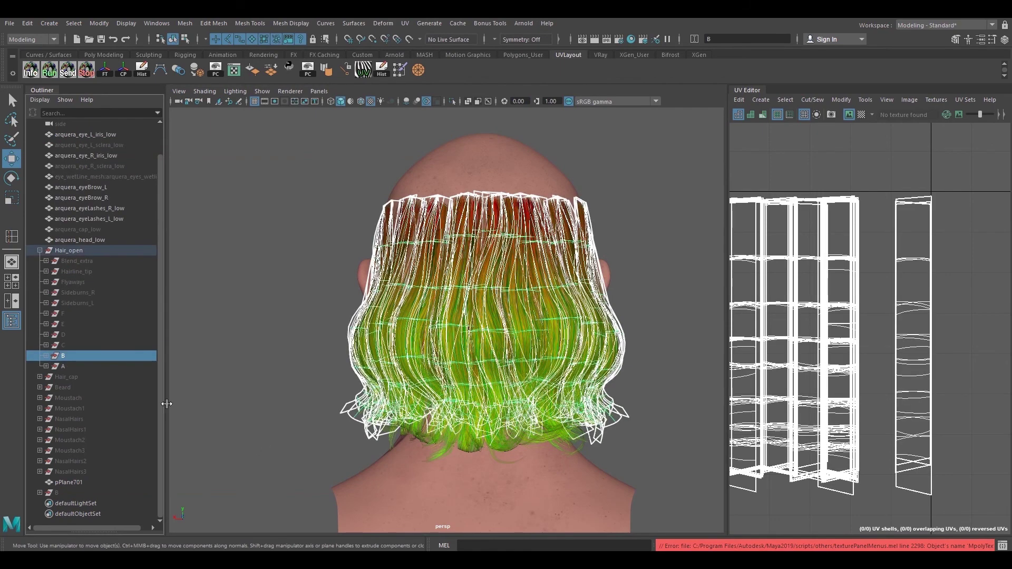
key("ctrl+h")
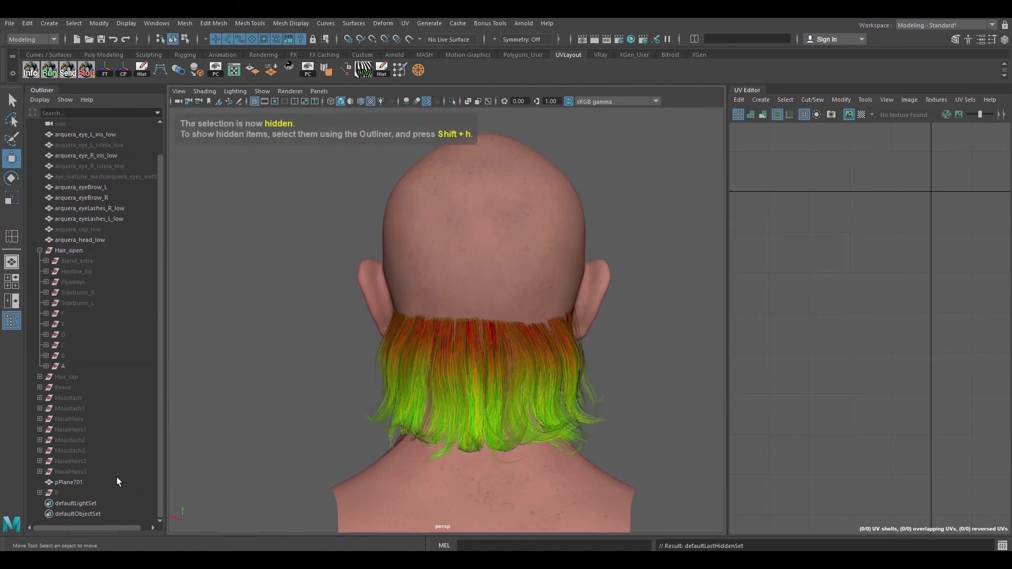
left_click(73, 491)
key("shift+h")
Inspect the single clump above row A from the side and the back
left_click_drag(569, 384, 444, 276, "alt")
left_click(367, 356)
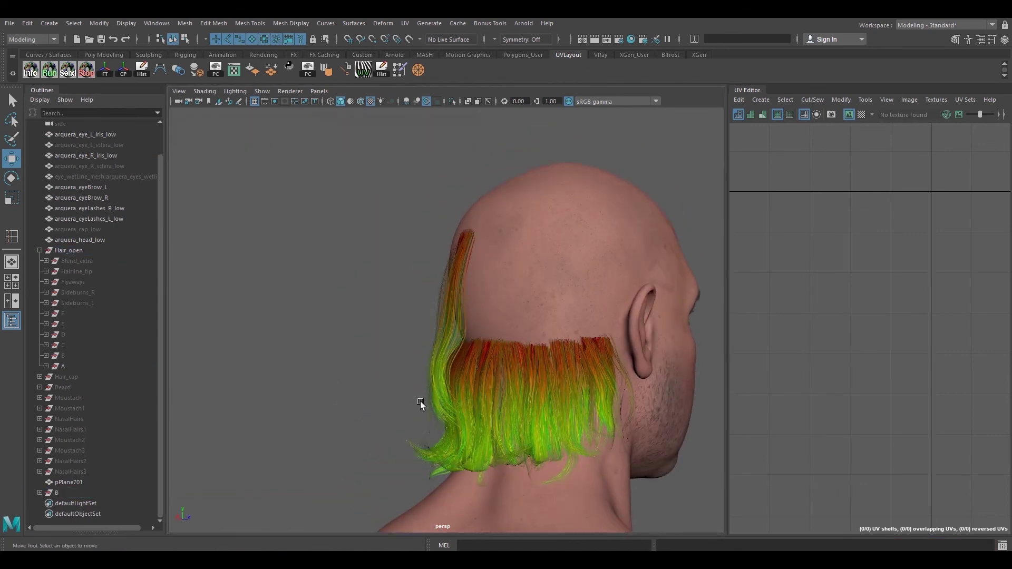
left_click_drag(374, 418, 435, 270, "alt")
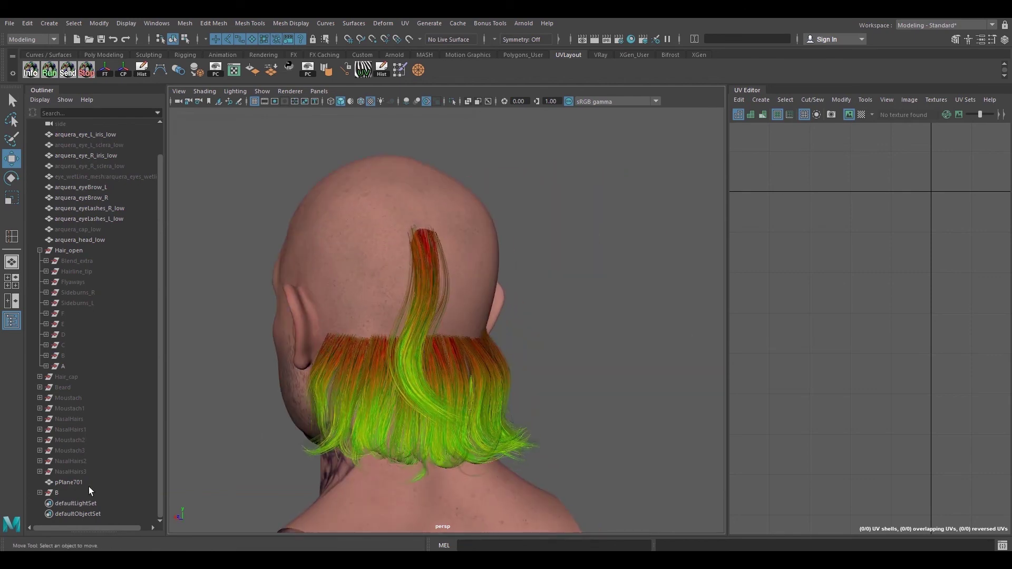
left_click_drag(390, 237, 368, 289, "alt")
left_click_drag(391, 367, 446, 281, "alt")
left_click_drag(454, 333, 449, 259, "alt")
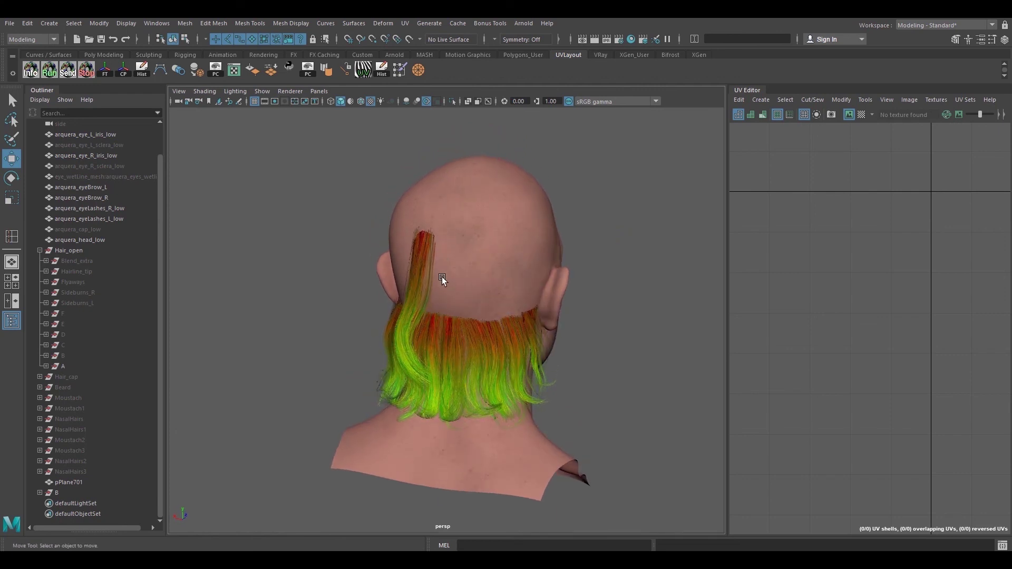
mouse_move(501, 315)
left_mouse_down("alt")
mouse_move(451, 314)
mouse_move(489, 361)
mouse_move(447, 323)
mouse_move(370, 316)
mouse_move(501, 315)
left_mouse_up("alt")
Hide the newly built B group and show the complete B group inside Hair_open
left_click(66, 353)
key("ctrl+h")
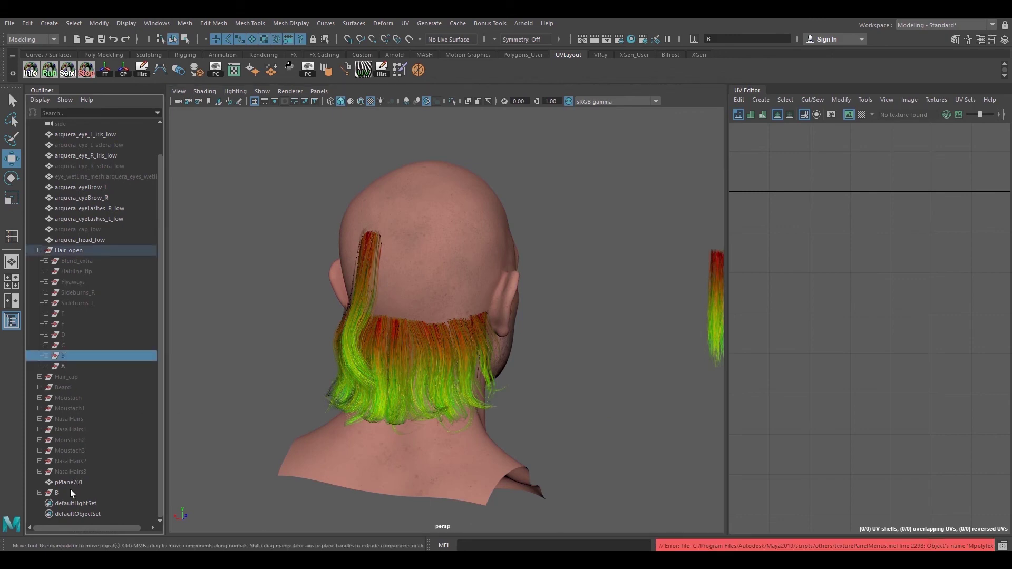
left_click(65, 492)
key("ctrl+h")
left_click(68, 356)
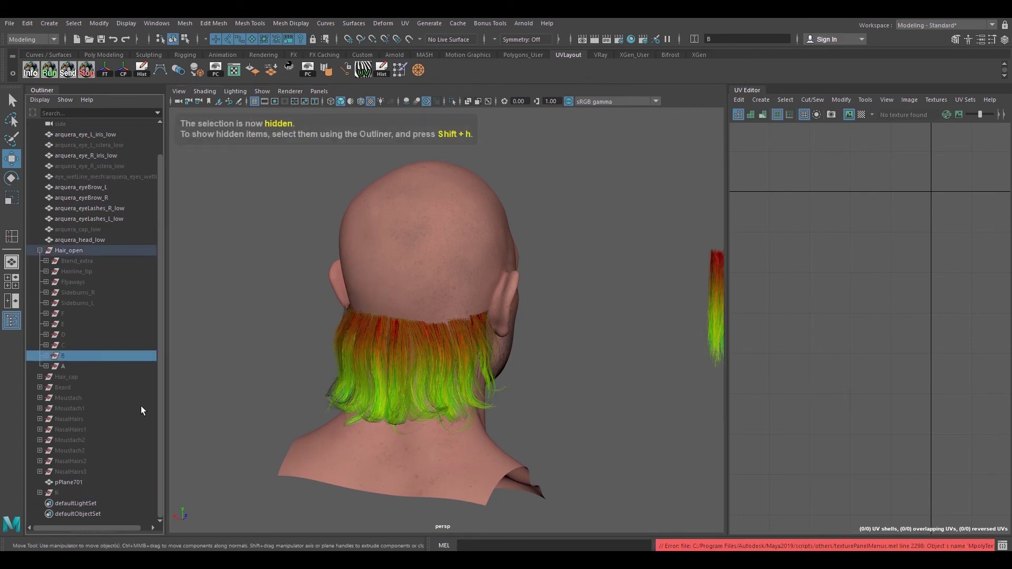
Examine from the side and back how the complete row B covers row A
left_click_drag(462, 353, 421, 346, "alt")
left_click(560, 345)
left_click_drag(627, 343, 575, 365, "alt")
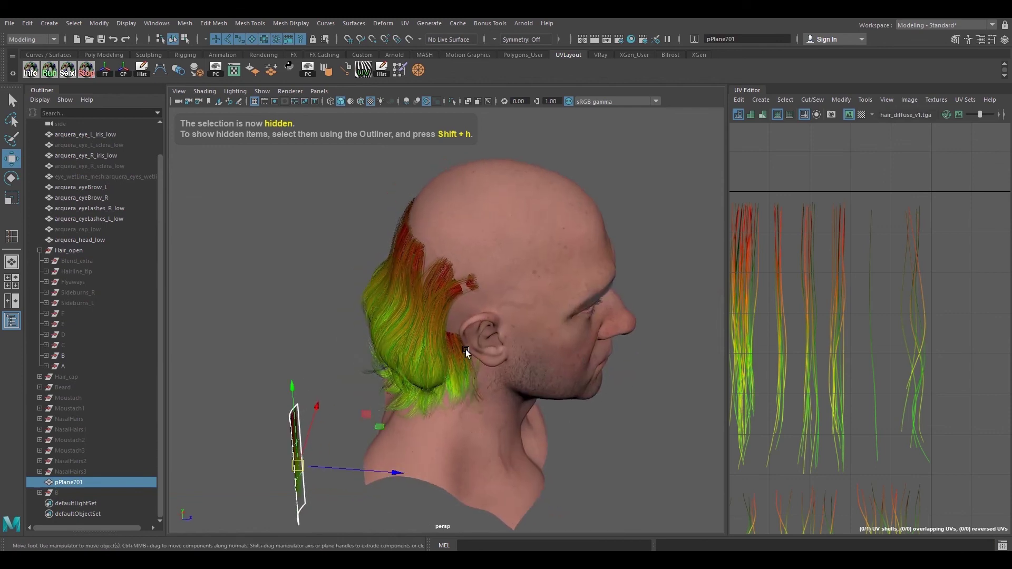
left_click(323, 365)
left_click_drag(309, 355, 442, 352, "alt")
scroll(330, 356, "down", 3)
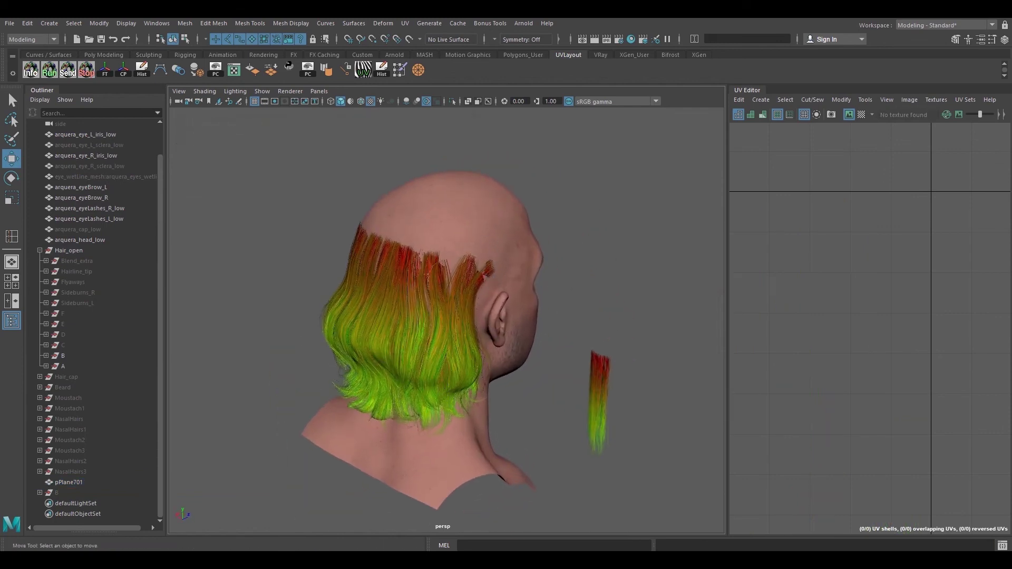